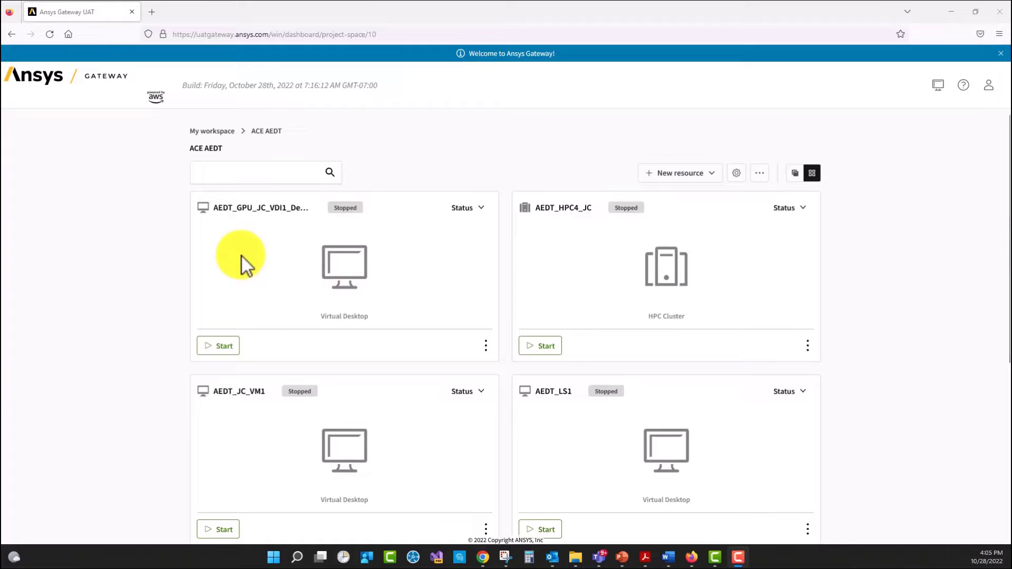
Step: Switch the first resource card to Hardware: g3.16xlarge, 32 cores, 500 GB, 4x Tesla M60
click(232, 348)
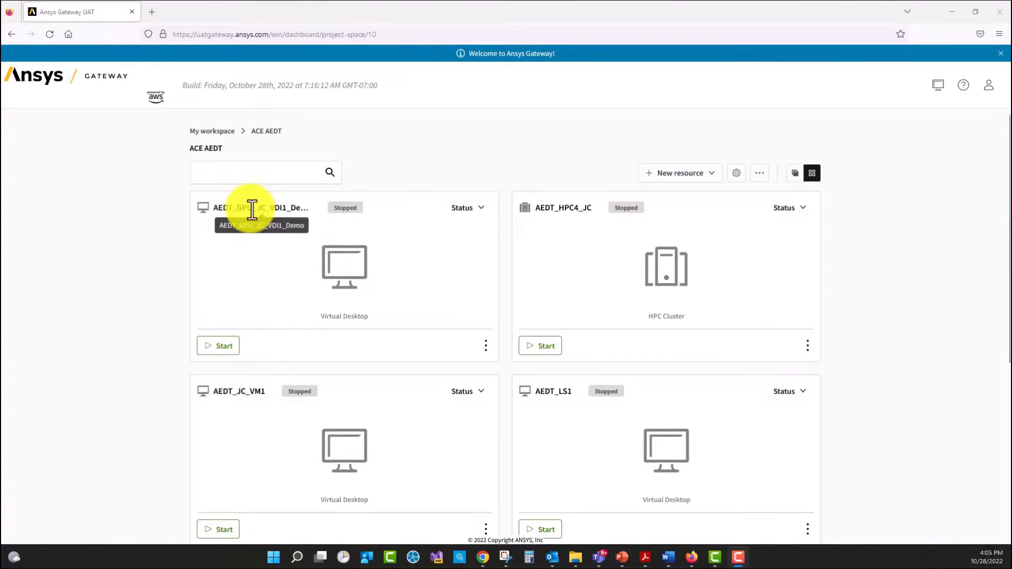
click(479, 210)
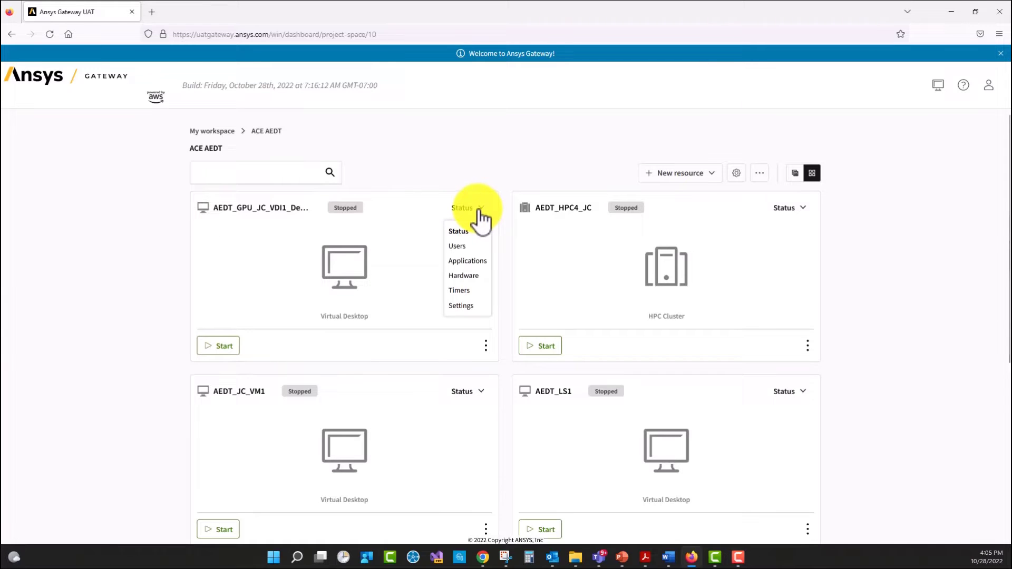
click(477, 277)
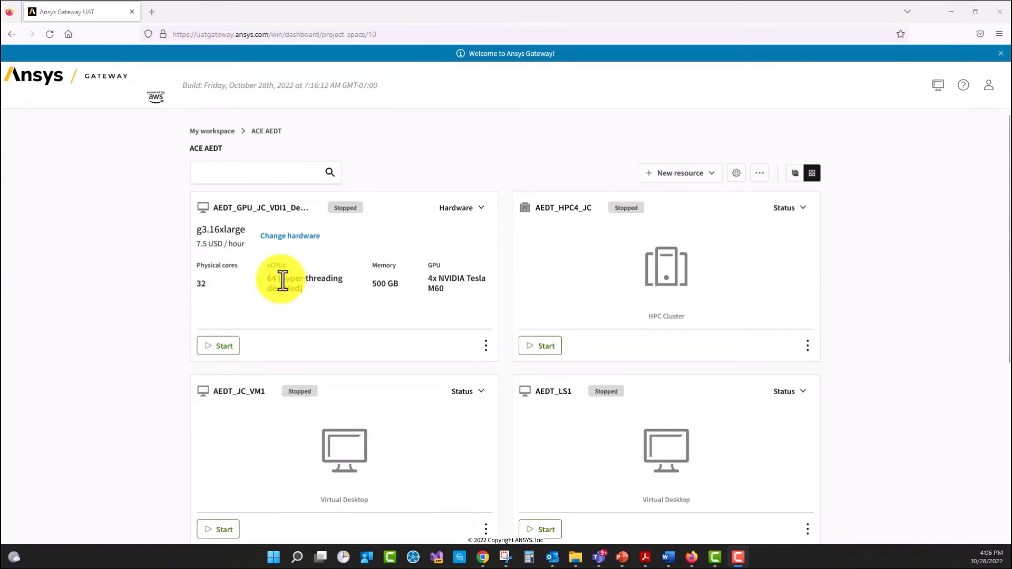
Step: View the desktop's automatic stop timers and check the offline stop-time choices without changing them
click(479, 210)
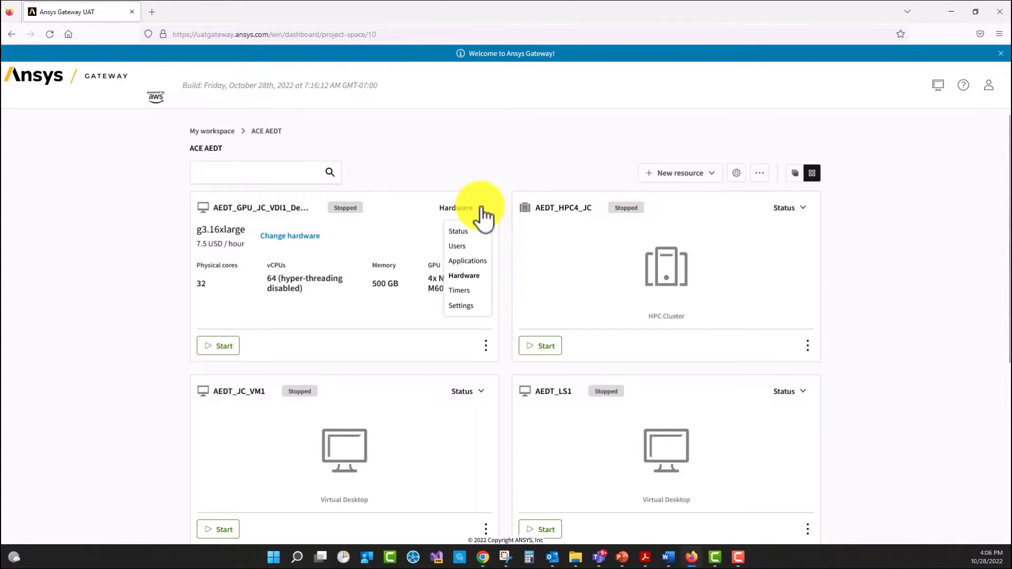
click(467, 291)
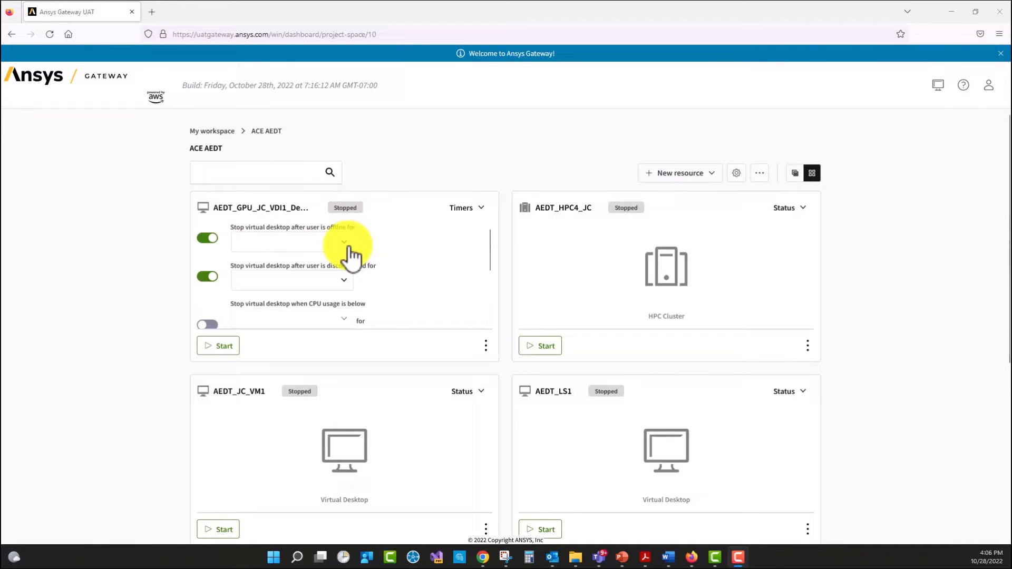
click(343, 244)
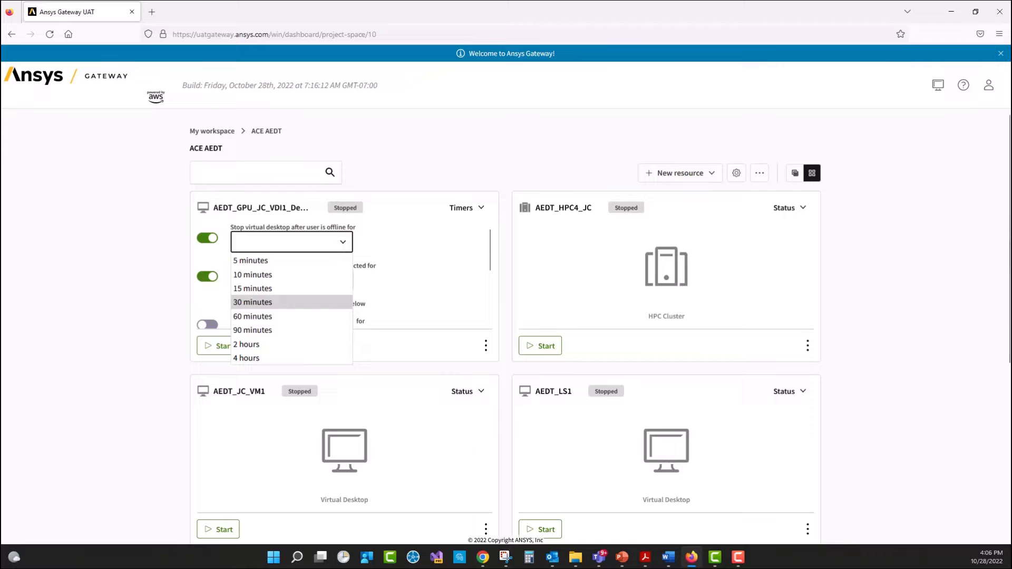
key(F10)
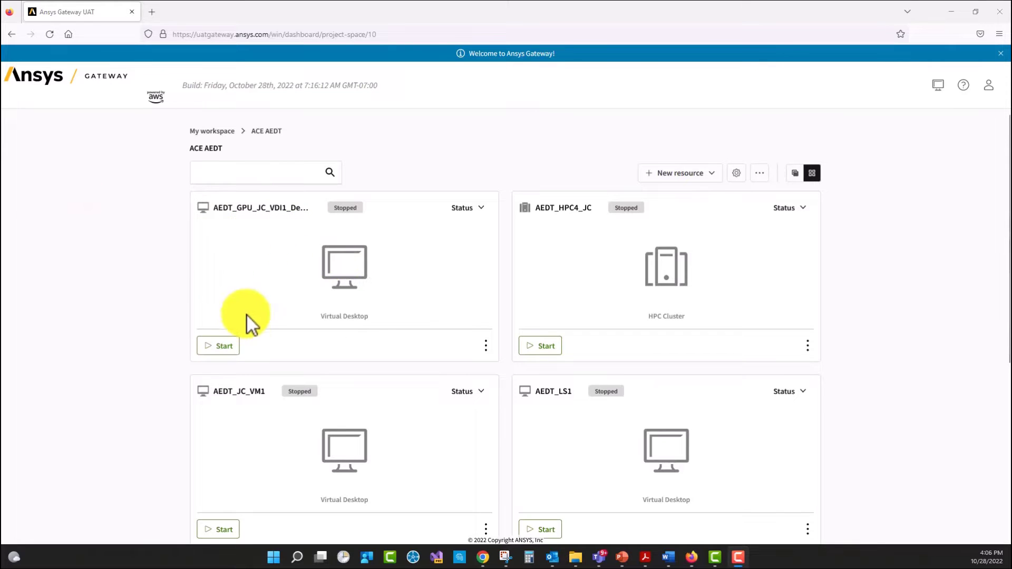
Step: Start the GPU desktop and review its three installed applications and the add-application catalogue
click(222, 348)
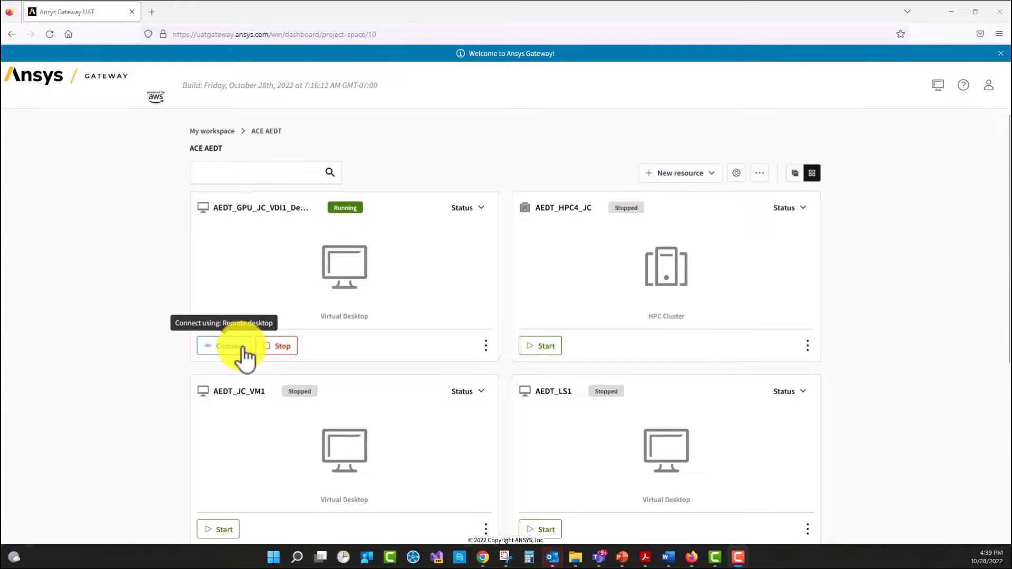
click(470, 211)
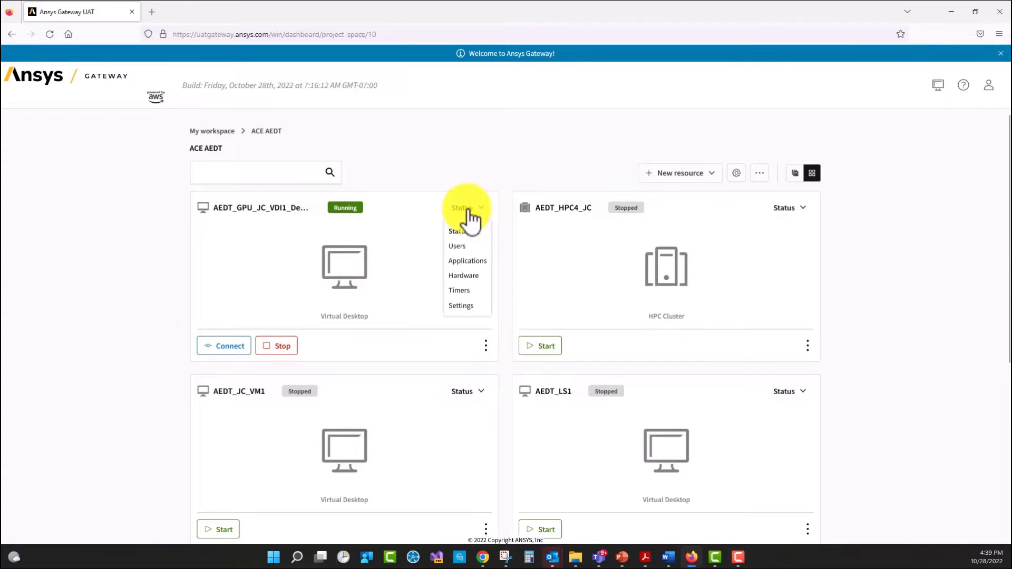
click(468, 260)
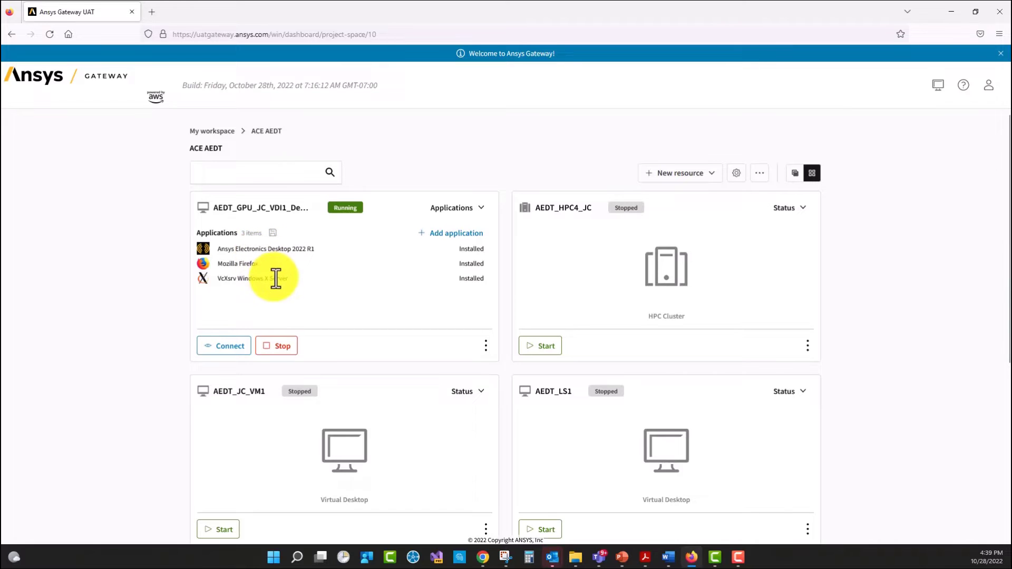
click(442, 238)
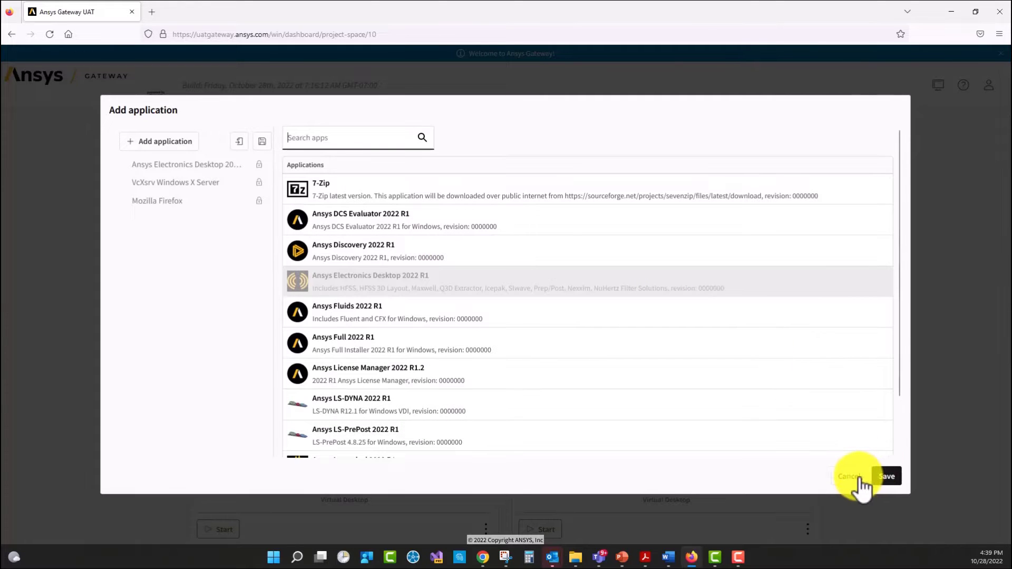
Step: Cancel the catalogue unchanged and connect to the running desktop through the downloaded connection file
click(849, 477)
click(224, 347)
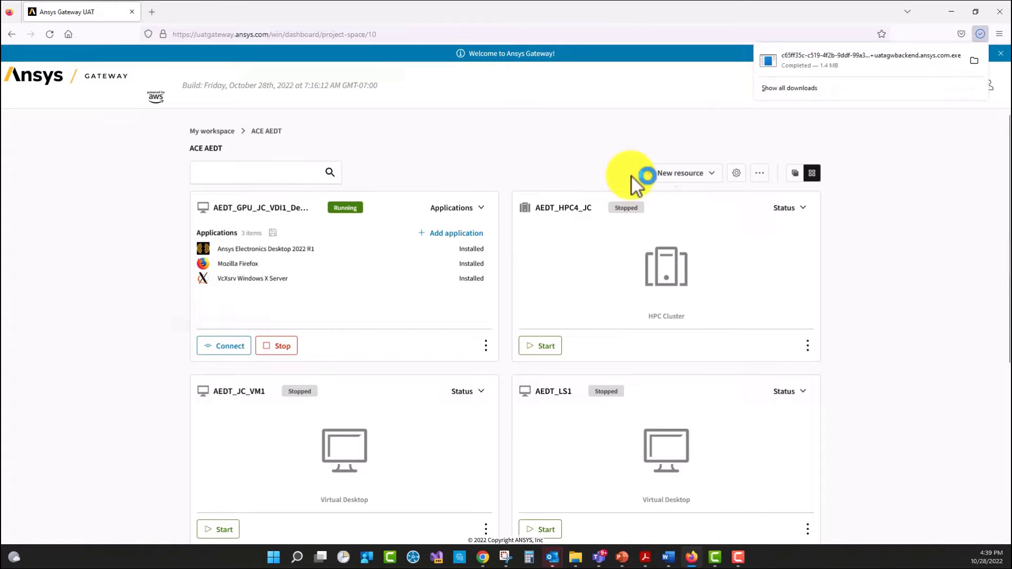
click(814, 67)
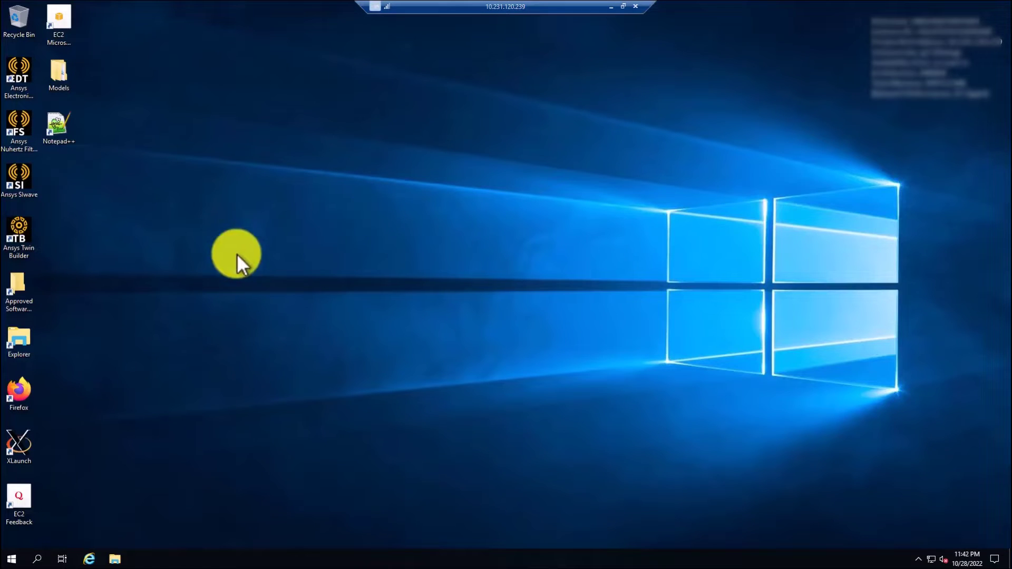
Step: Create a desktop folder named Demo, place it beside the left icon column, and open it
right_click(230, 227)
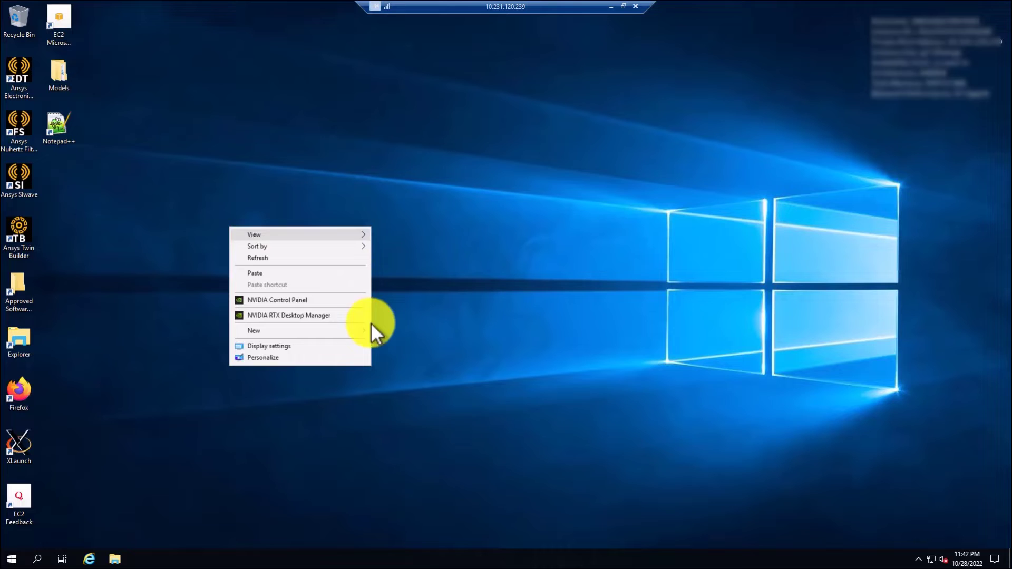
mouse_move(352, 334)
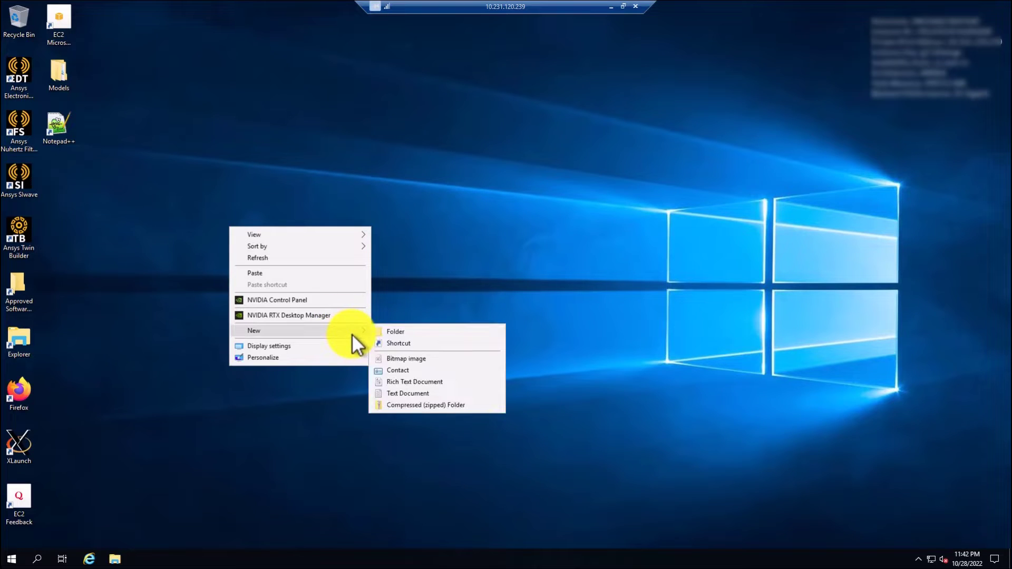
click(420, 331)
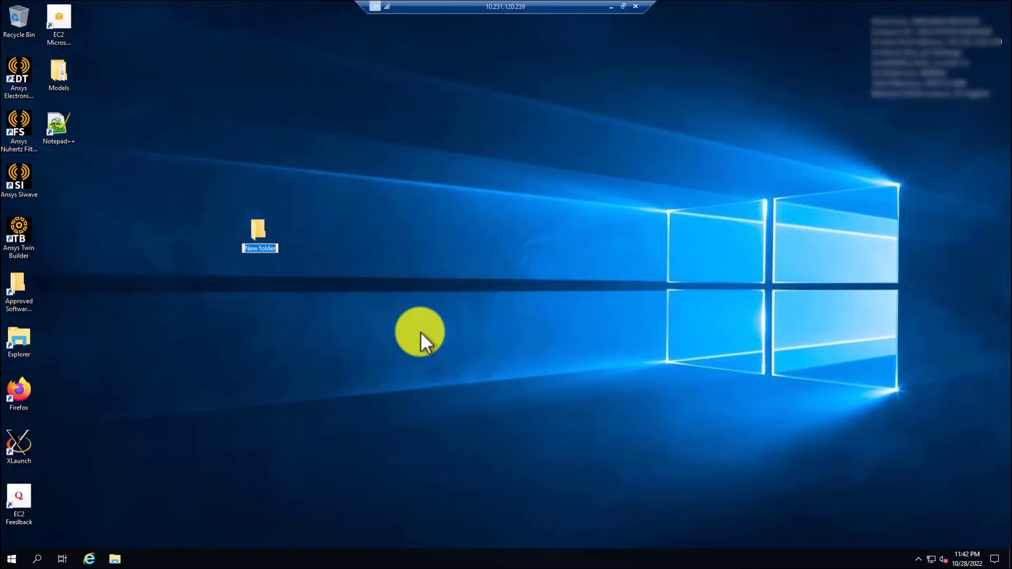
text(Deomo)
key(Return)
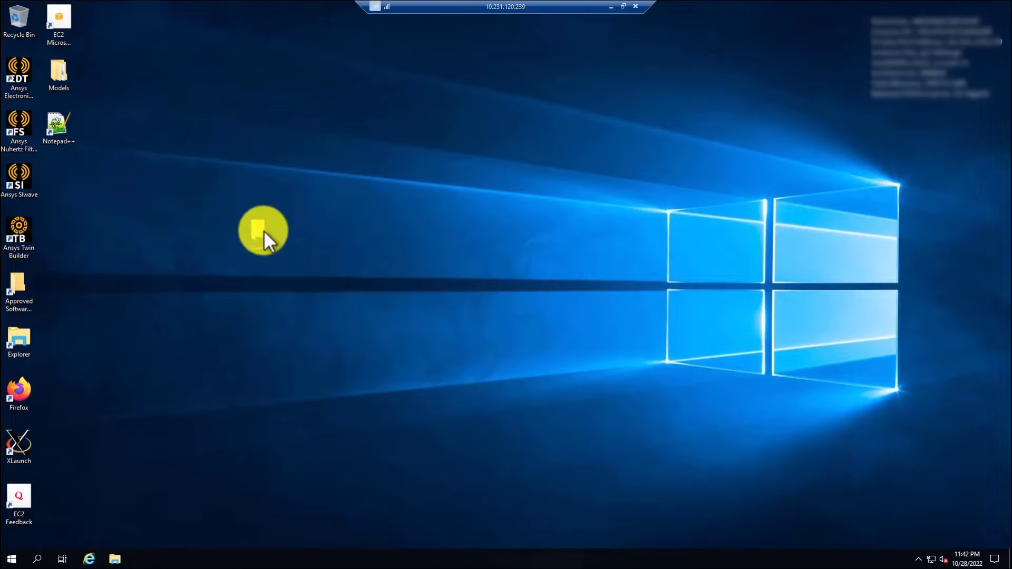
drag(265, 233, 91, 184)
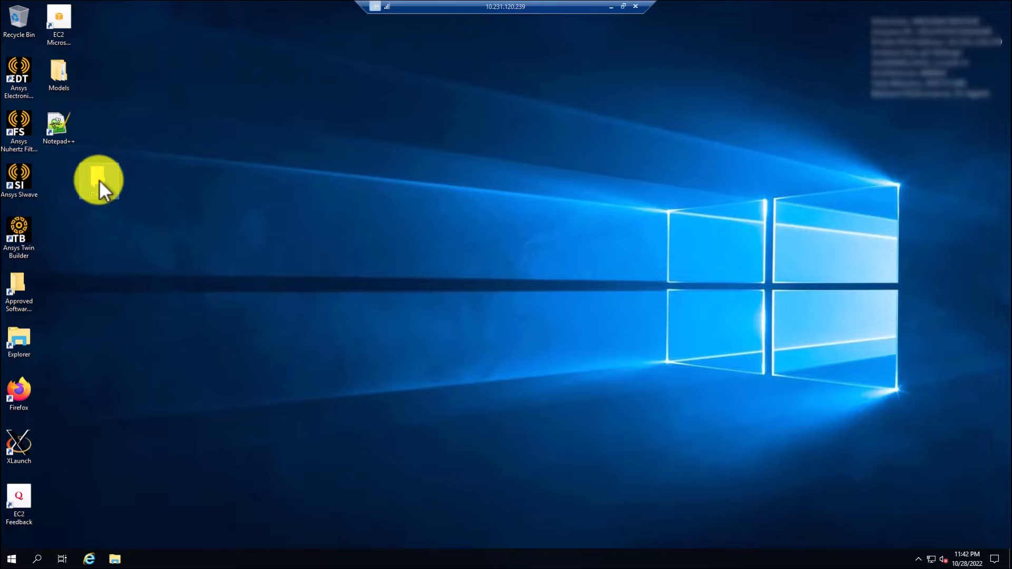
double_click(99, 181)
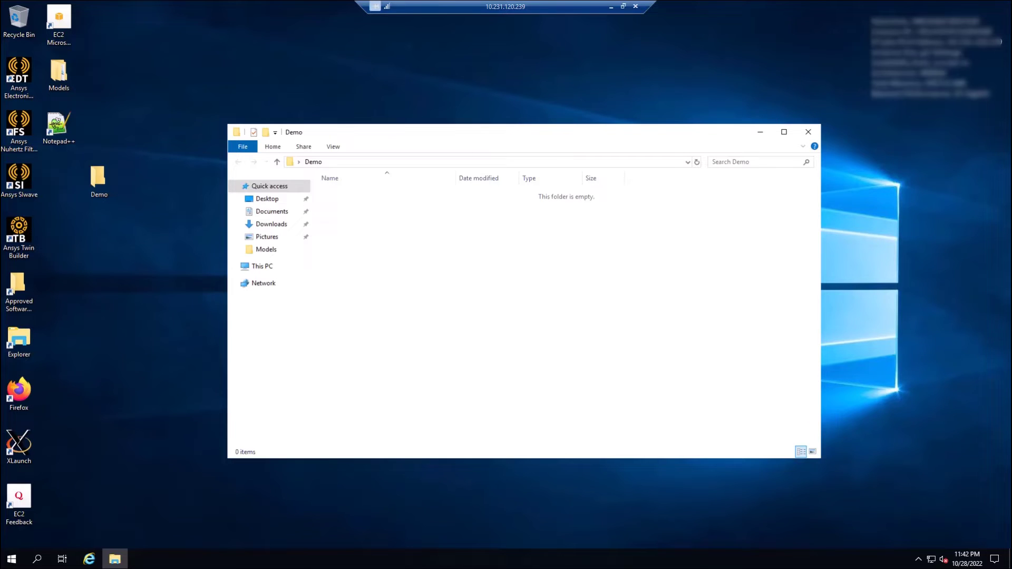
Step: Copy RM_SC_Single_12Ch_FF.aedtz from W1-W2 into Demo, then align the Demo icon beside Ansys SIwave
drag(1011, 161, 484, 153)
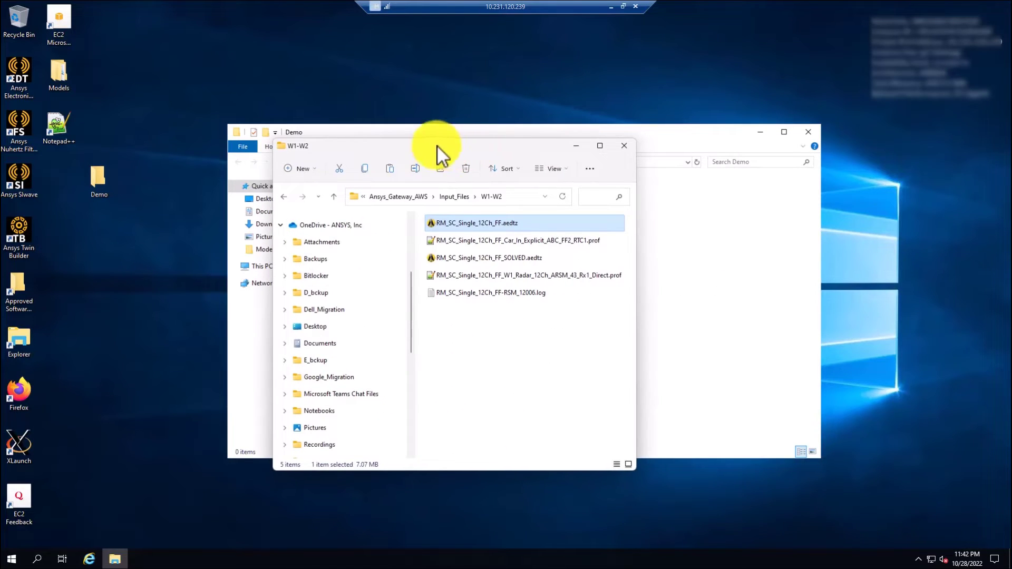
right_click(482, 218)
click(520, 230)
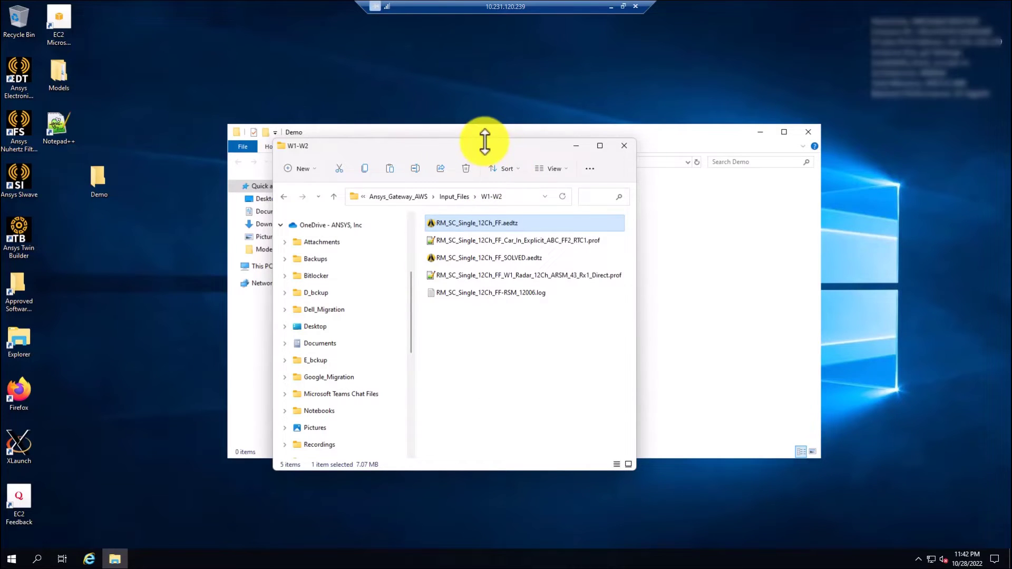
click(645, 211)
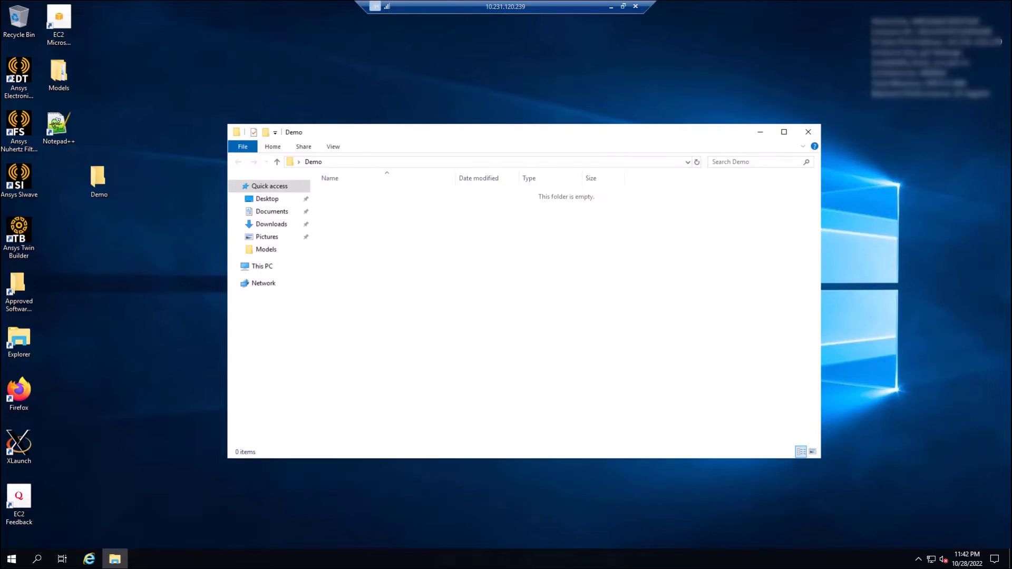
right_click(522, 239)
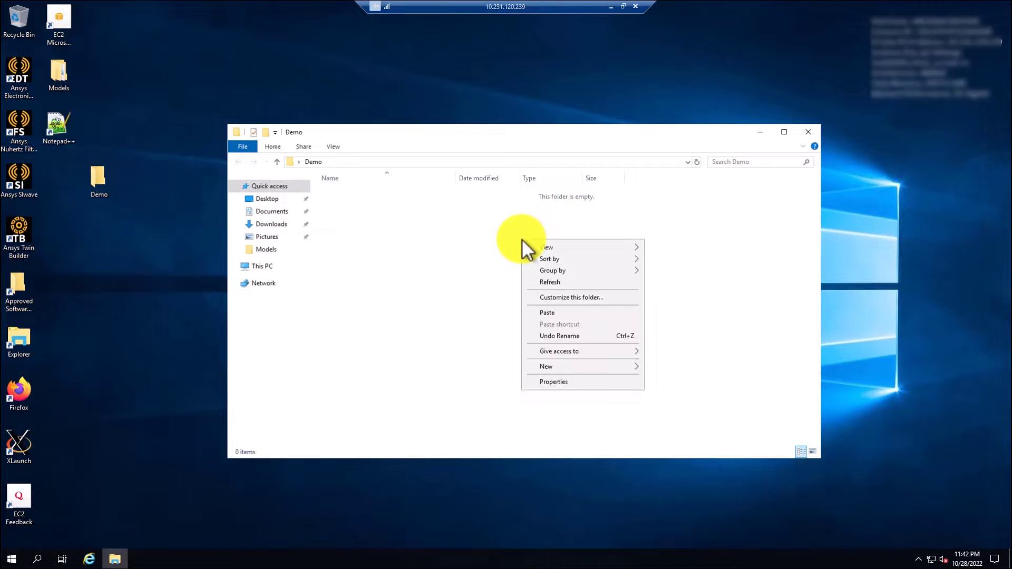
click(558, 310)
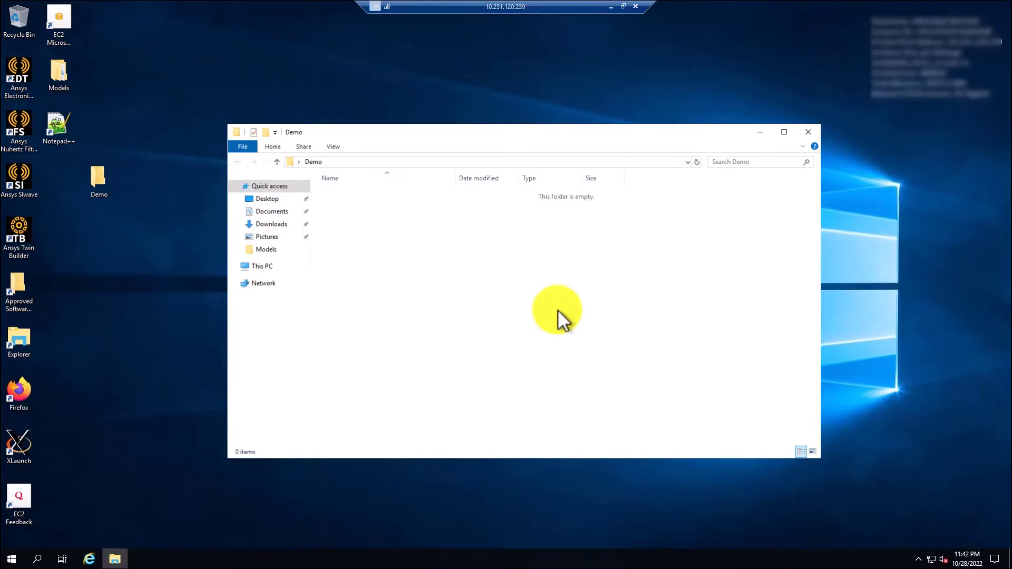
click(99, 177)
drag(54, 172, 55, 172)
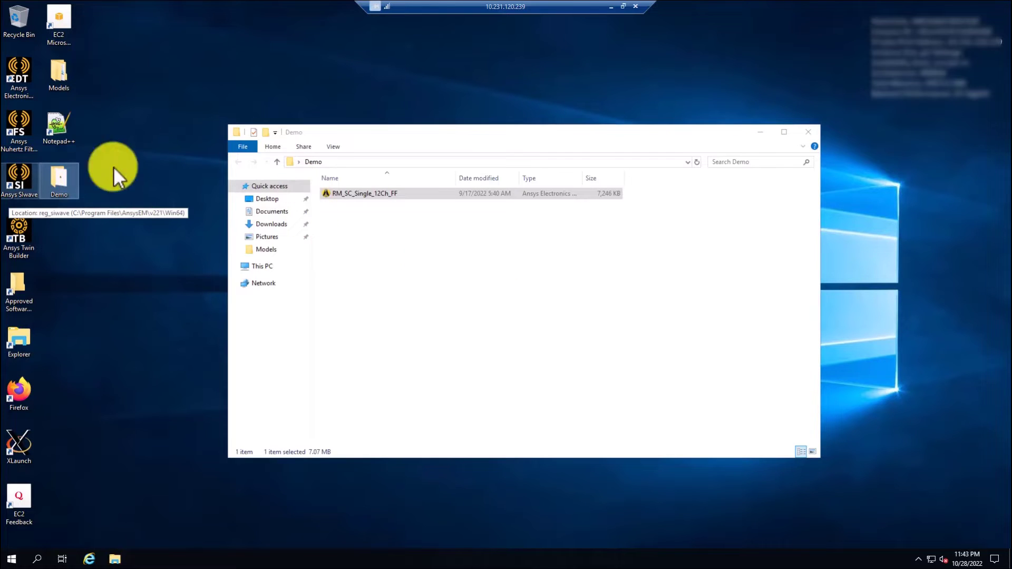
Step: Launch Electronics Desktop and review Task Manager performance: 32 processors, 488 GB memory, four Tesla M60 GPUs
click(20, 67)
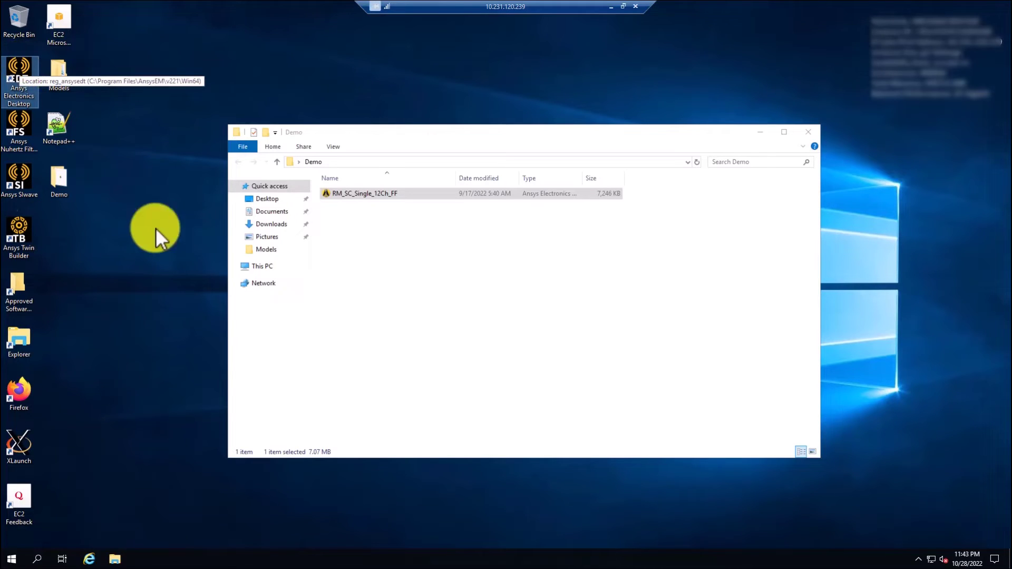
key(Return)
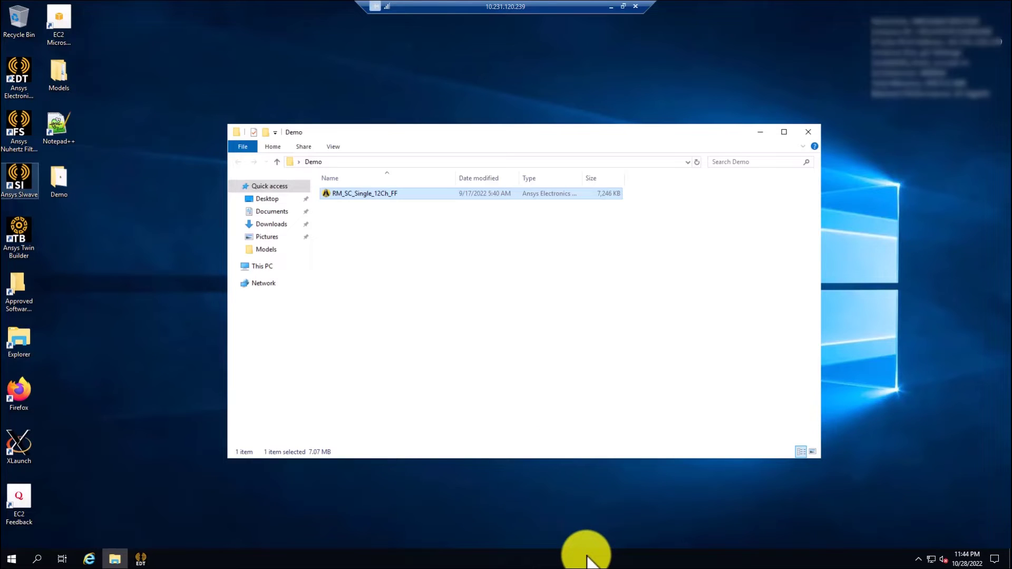
right_click(580, 558)
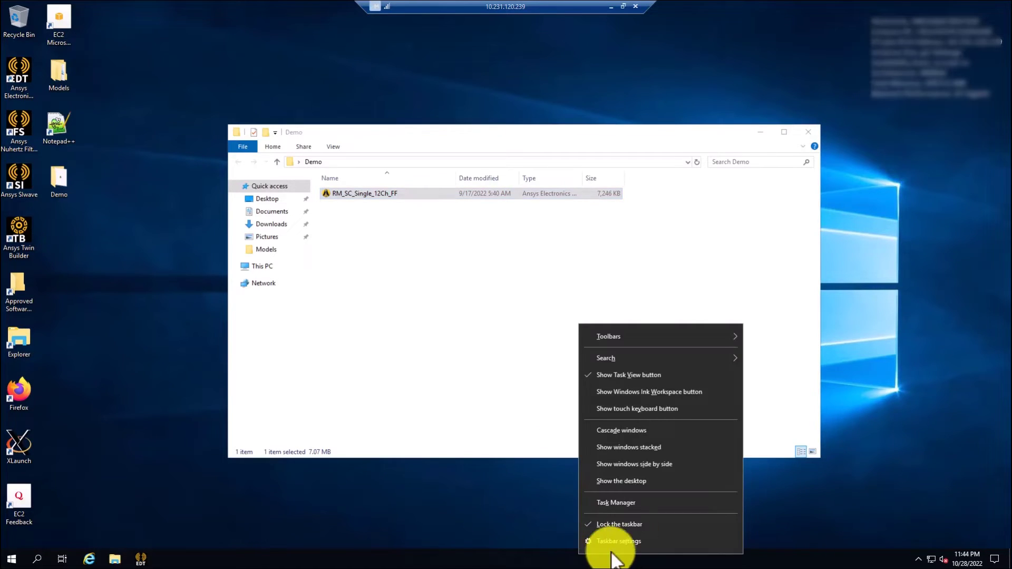
click(621, 501)
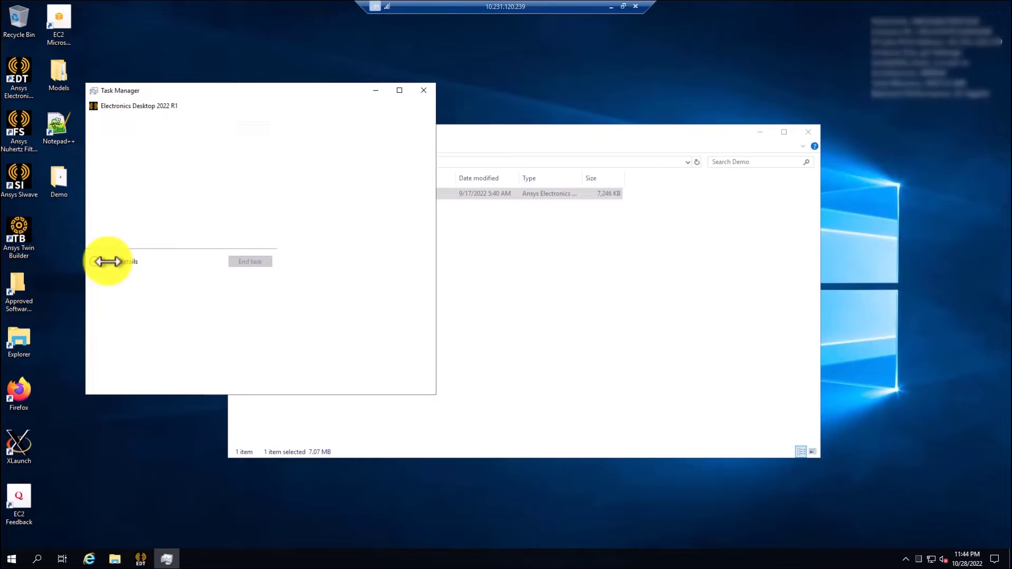
click(108, 262)
click(135, 117)
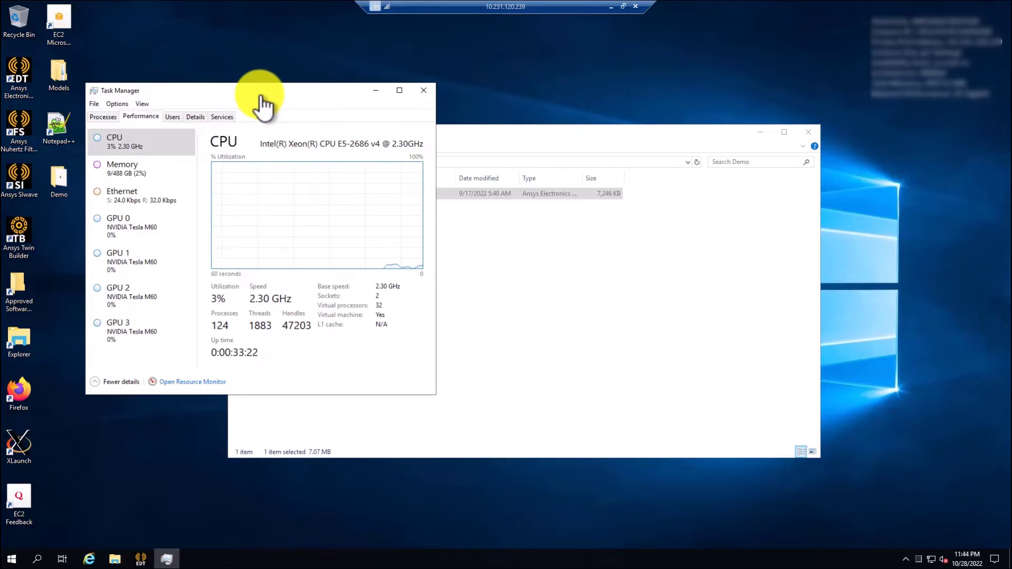
drag(260, 98, 686, 189)
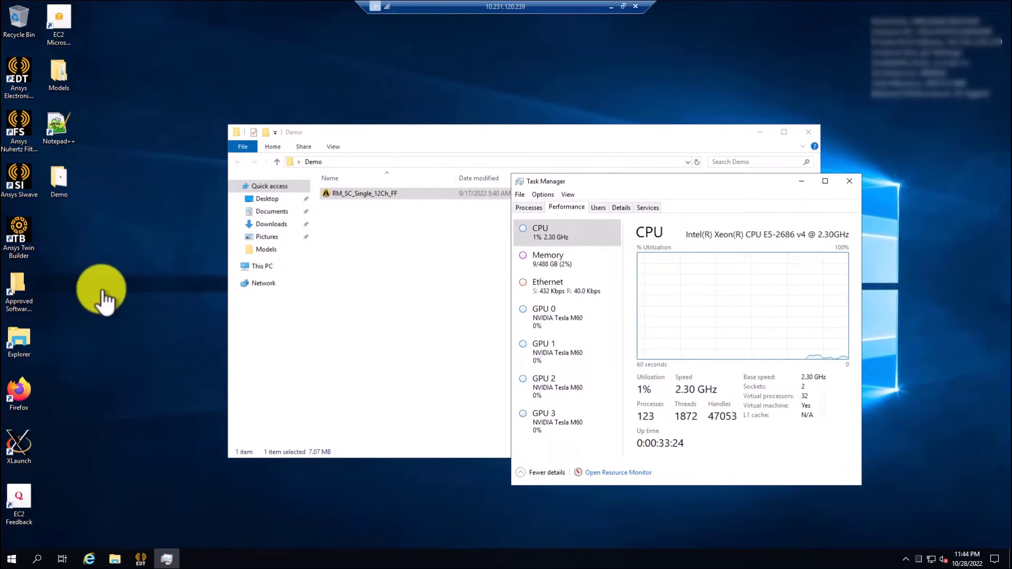
Step: Check This PC's system information (488 GB RAM, Windows Server 2019), then minimize it
click(21, 340)
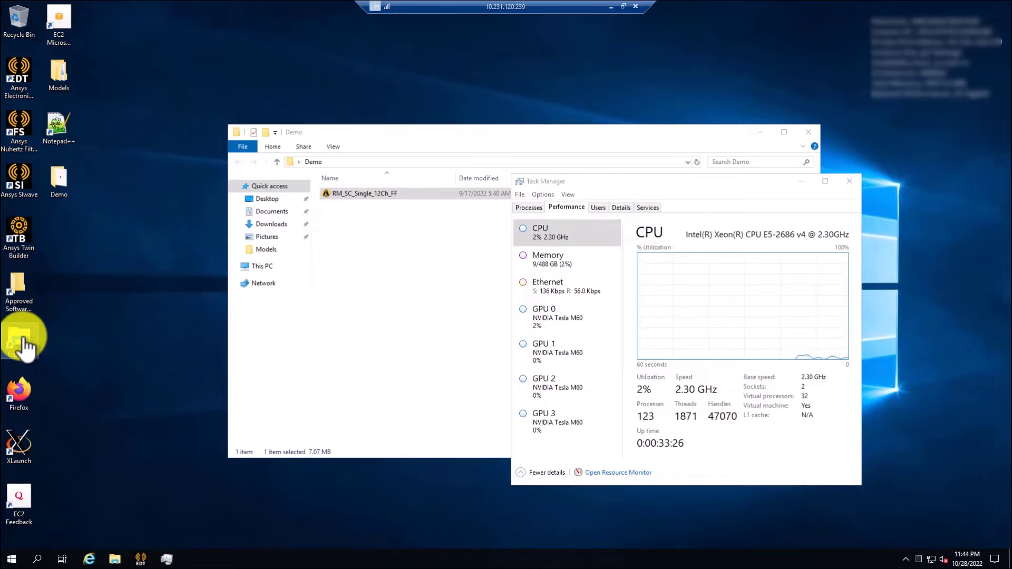
double_click(22, 343)
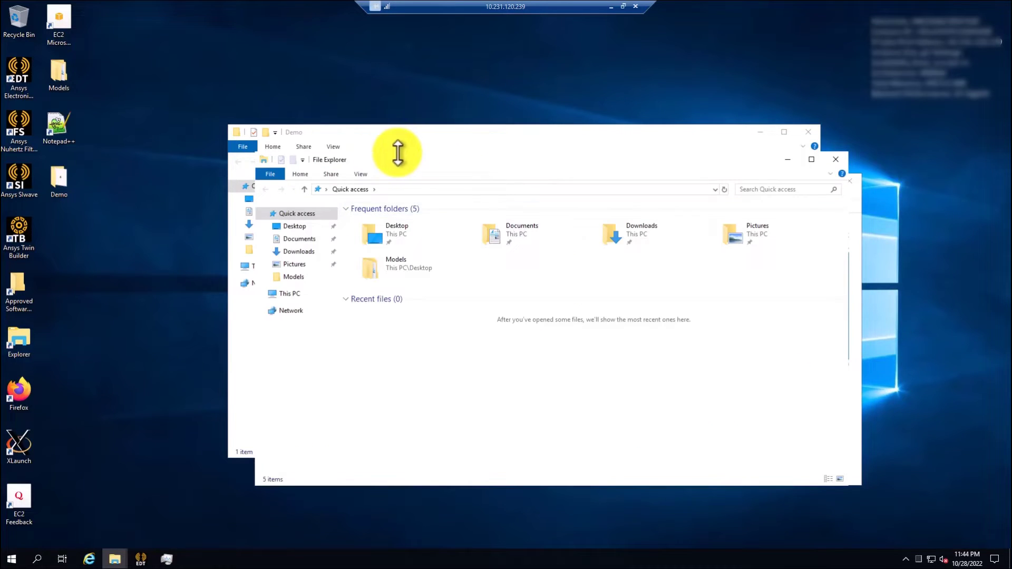
click(309, 294)
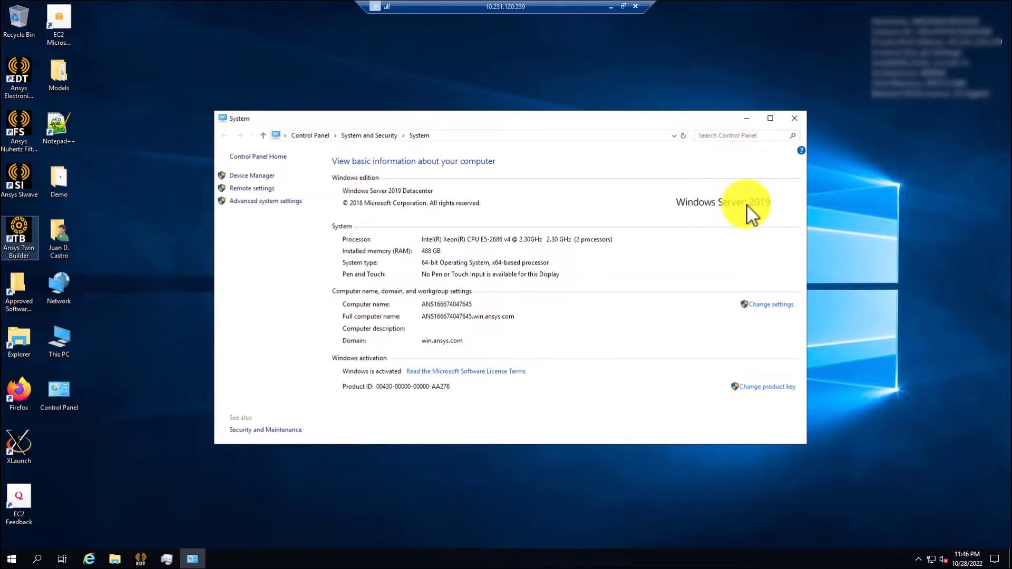
click(748, 118)
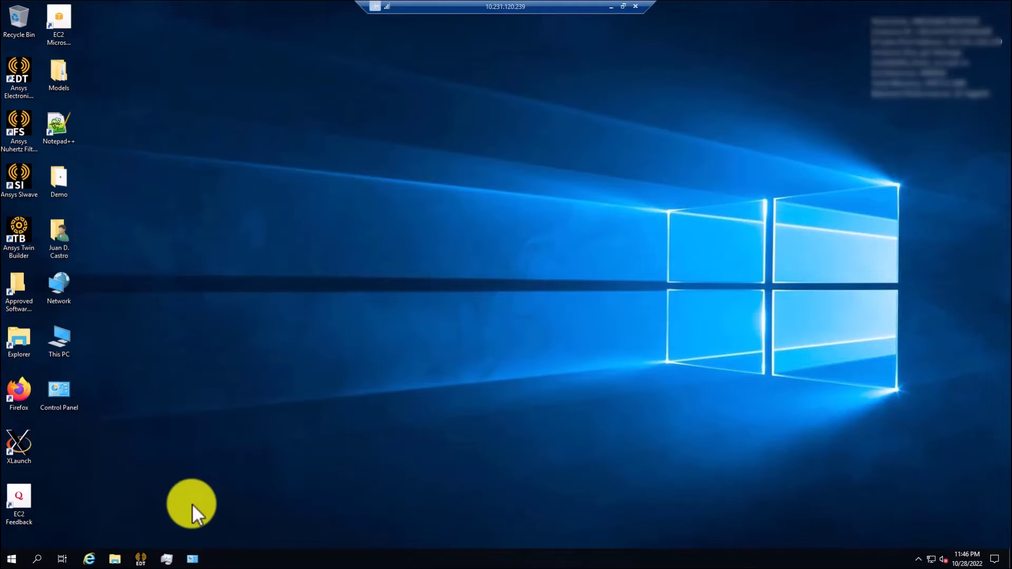
Step: Choose RSM in Select Scheduler and refresh it to show Ansoft RSM on localhost
click(142, 559)
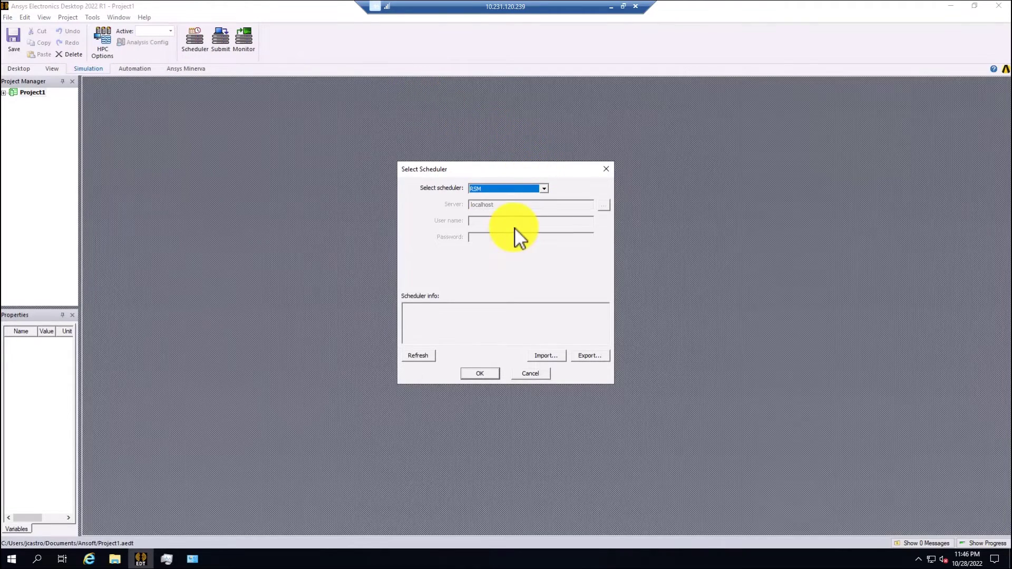
drag(521, 167, 493, 138)
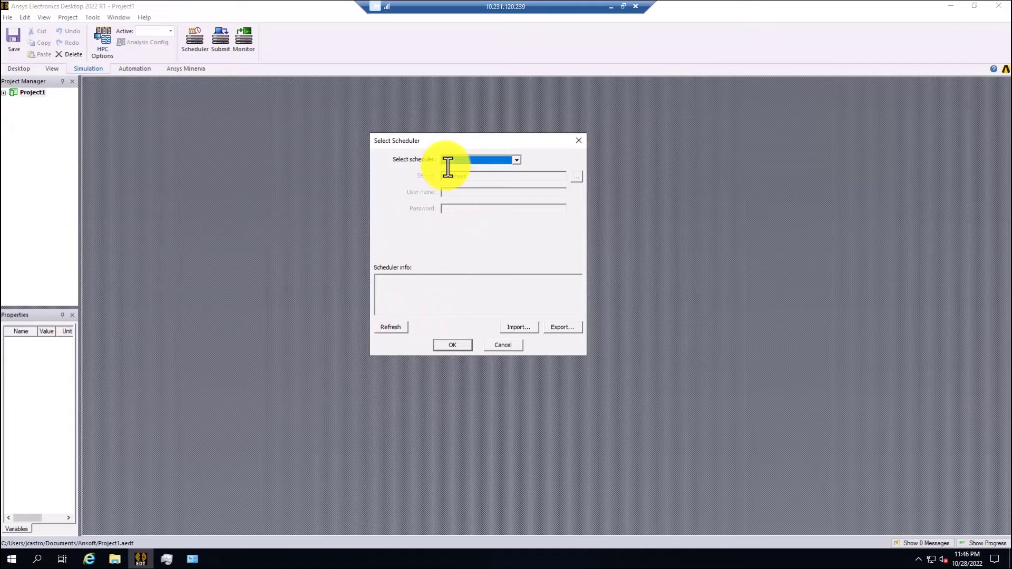
click(393, 327)
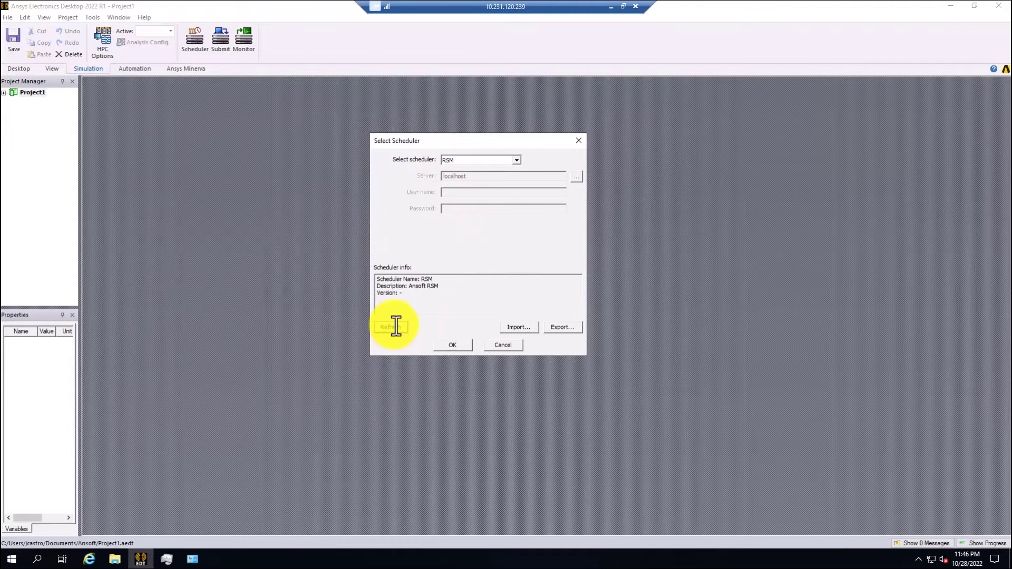
Step: Confirm RSM and set a new job's project path to RM_SC_Single_12Ch_FF.aedtz in Desktop\Demo
click(454, 345)
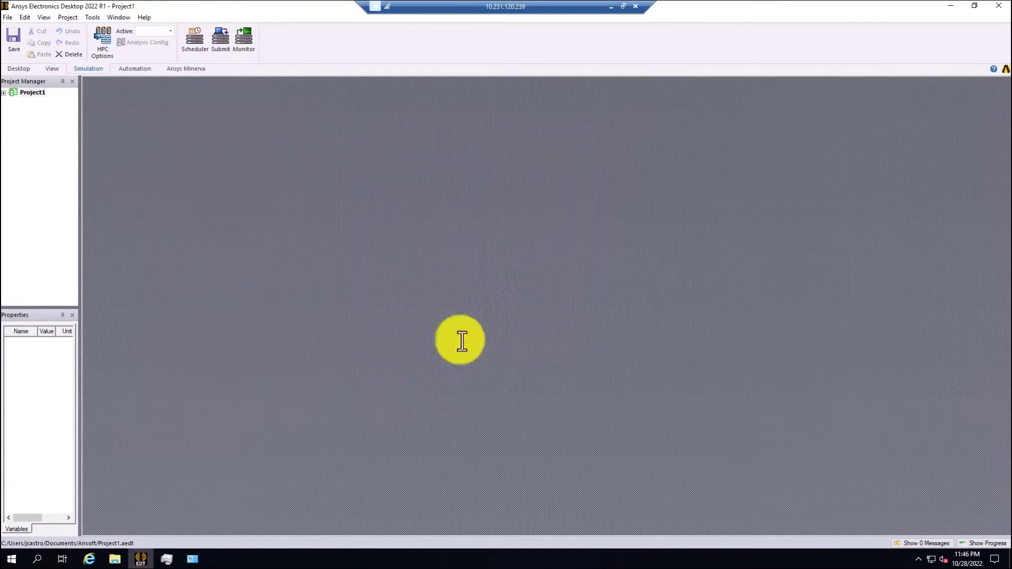
click(220, 40)
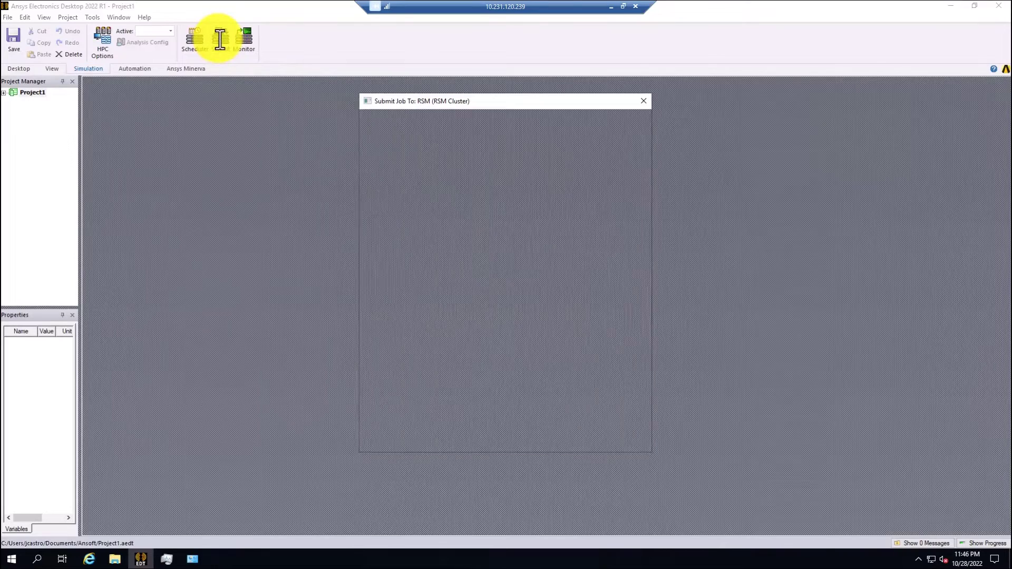
click(633, 169)
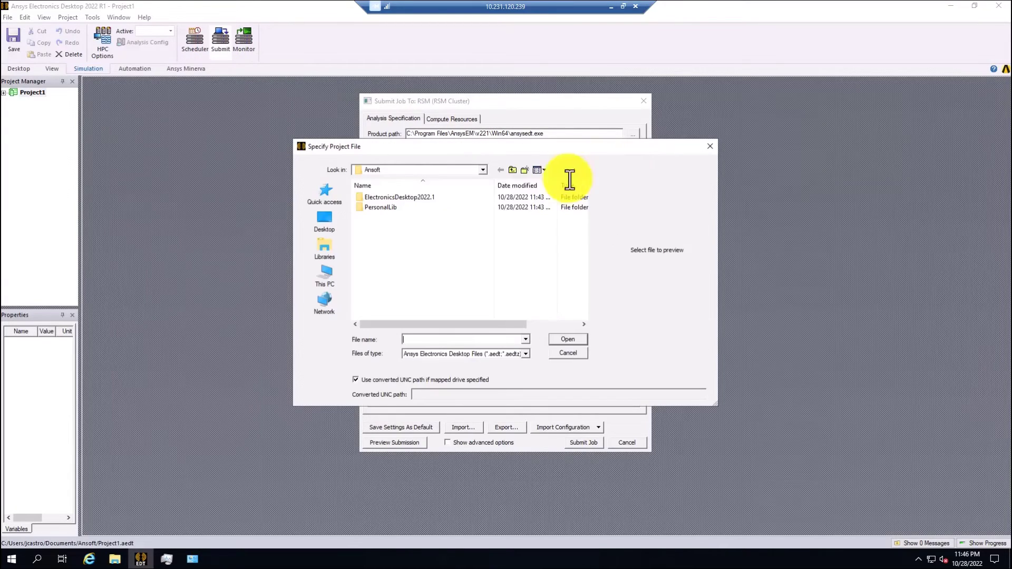
click(325, 218)
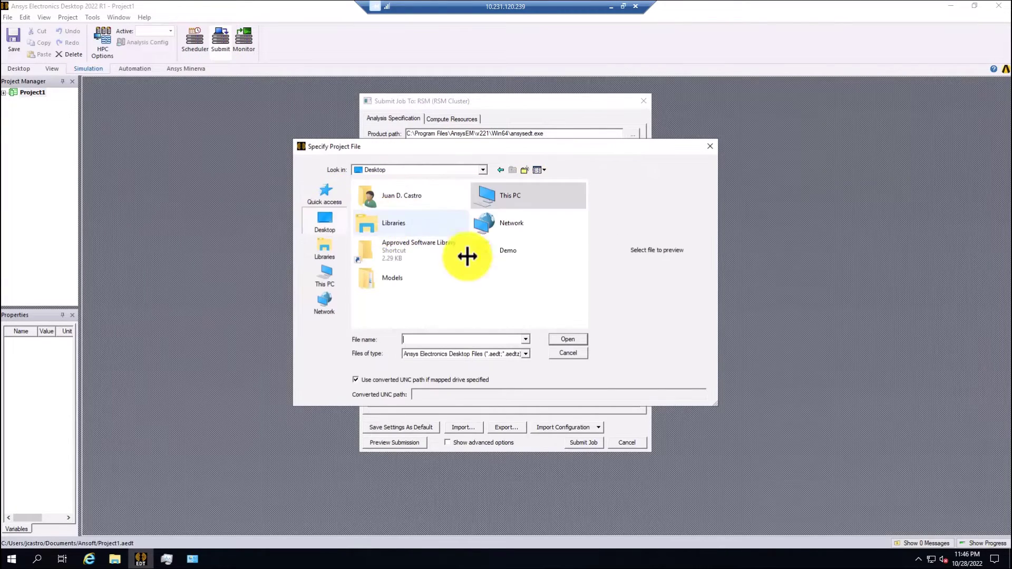
double_click(490, 253)
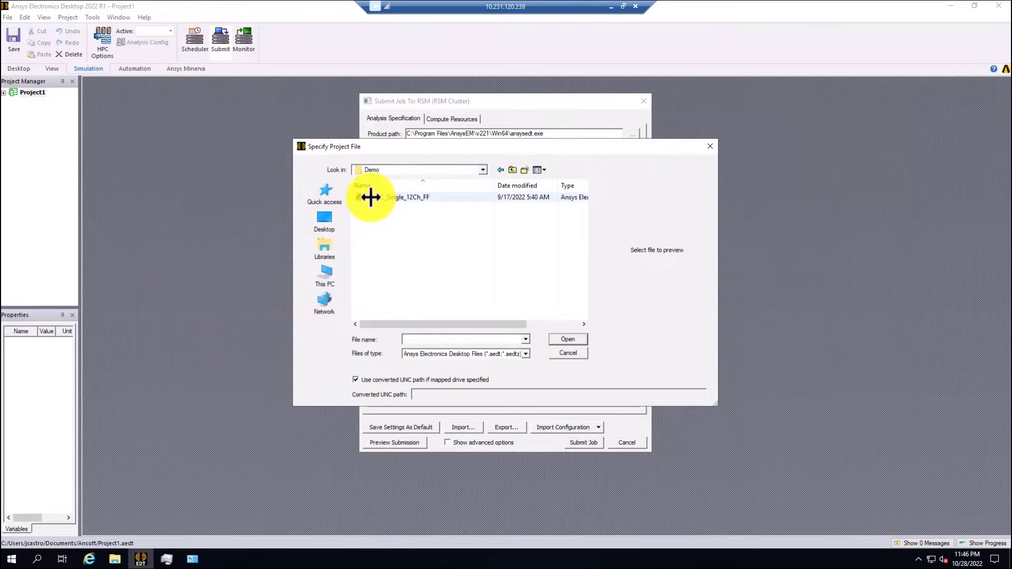
click(377, 198)
click(569, 338)
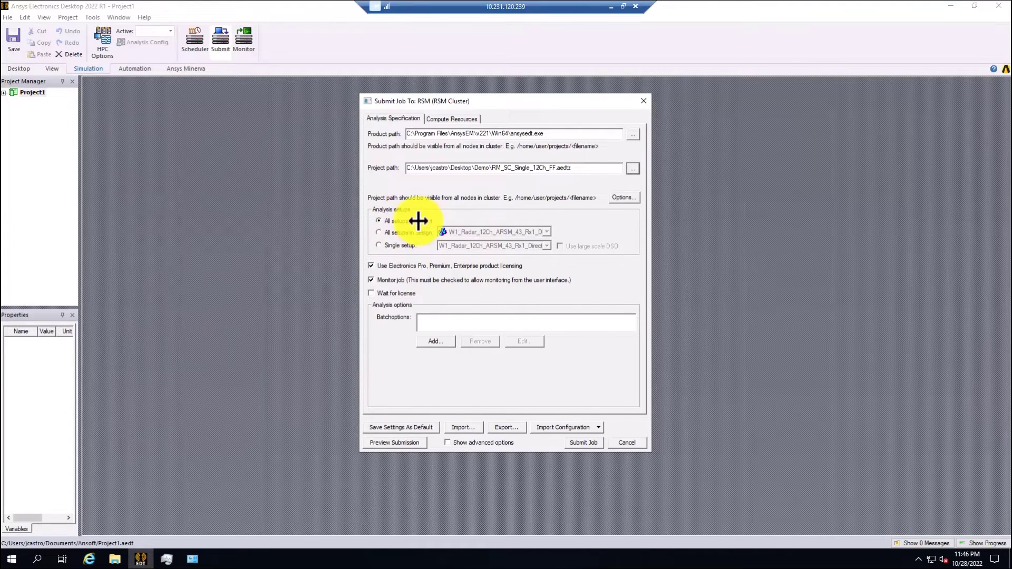
Step: Set the job's analysis to all setups in the W1_Radar_12Ch_ARSM_43_Rx1 design
click(385, 233)
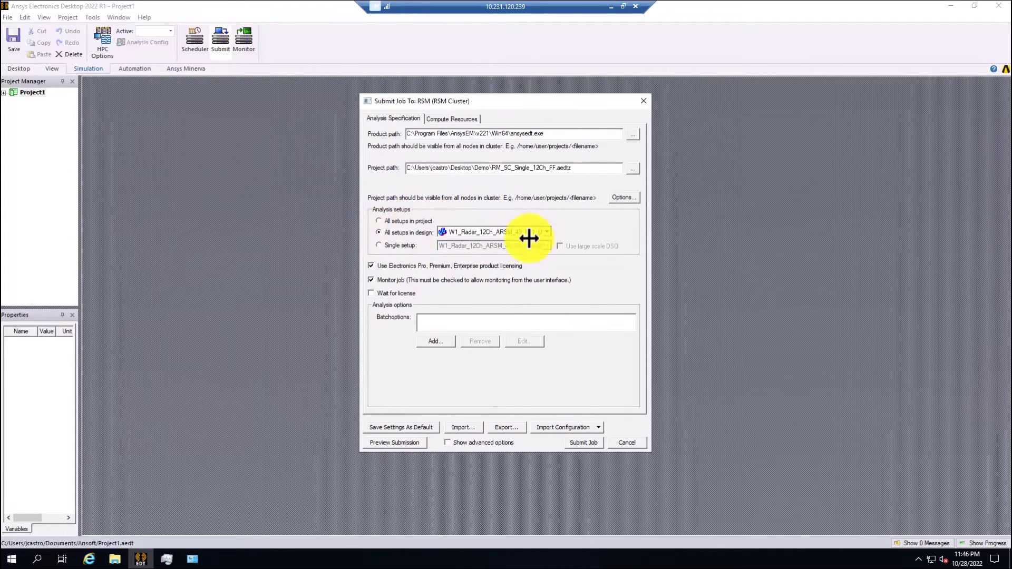
click(545, 233)
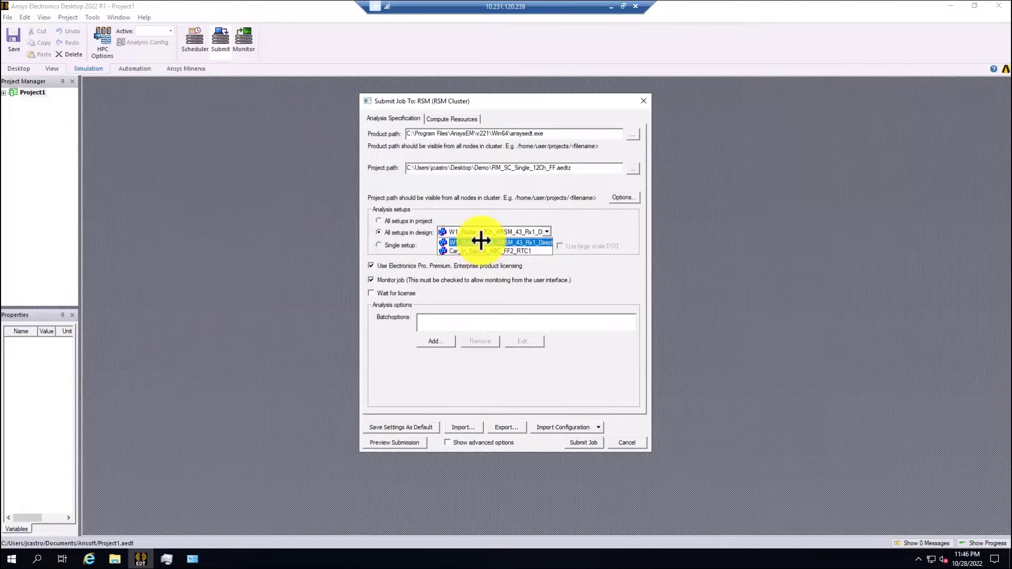
click(515, 230)
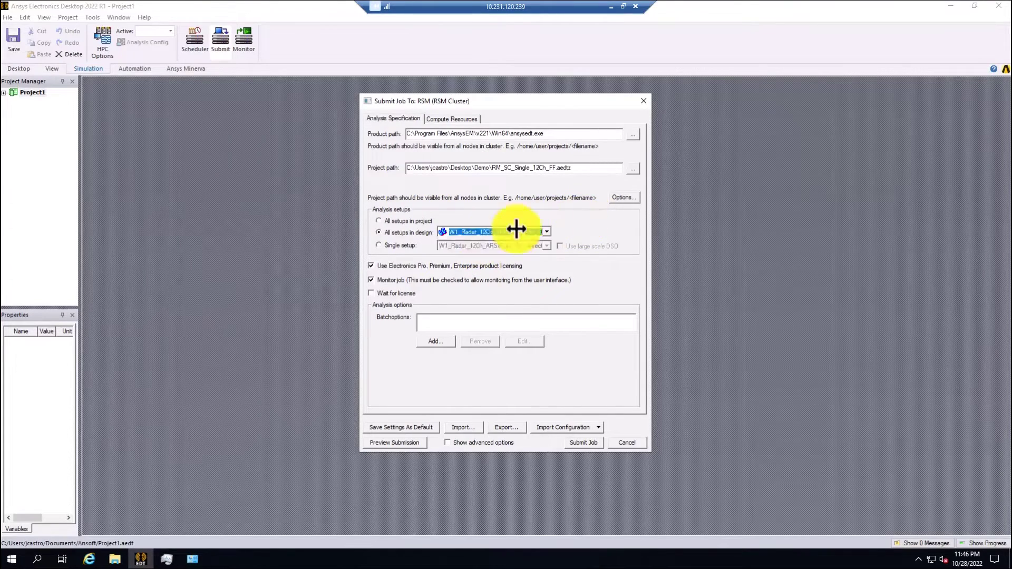
click(384, 247)
click(546, 245)
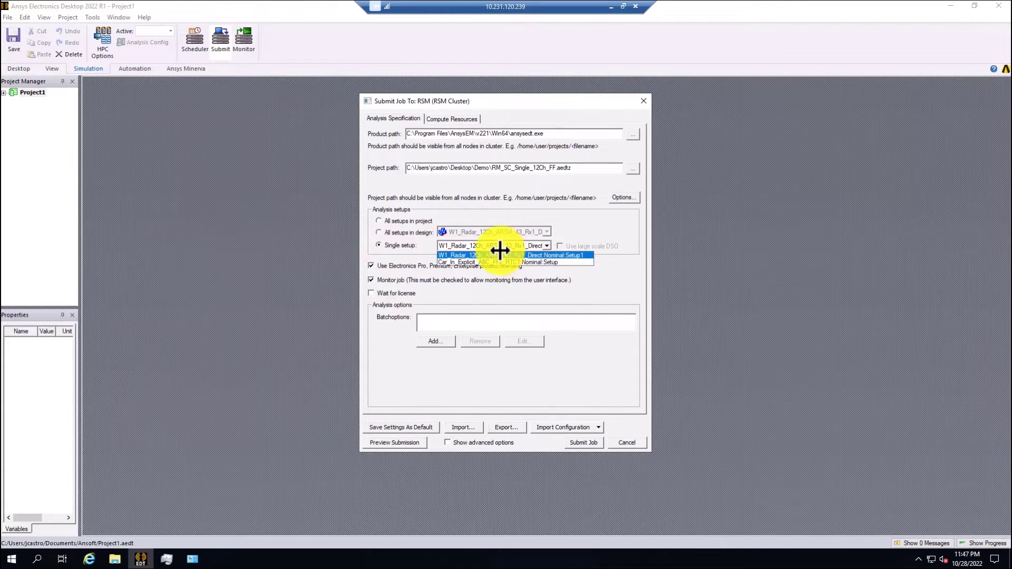
click(604, 226)
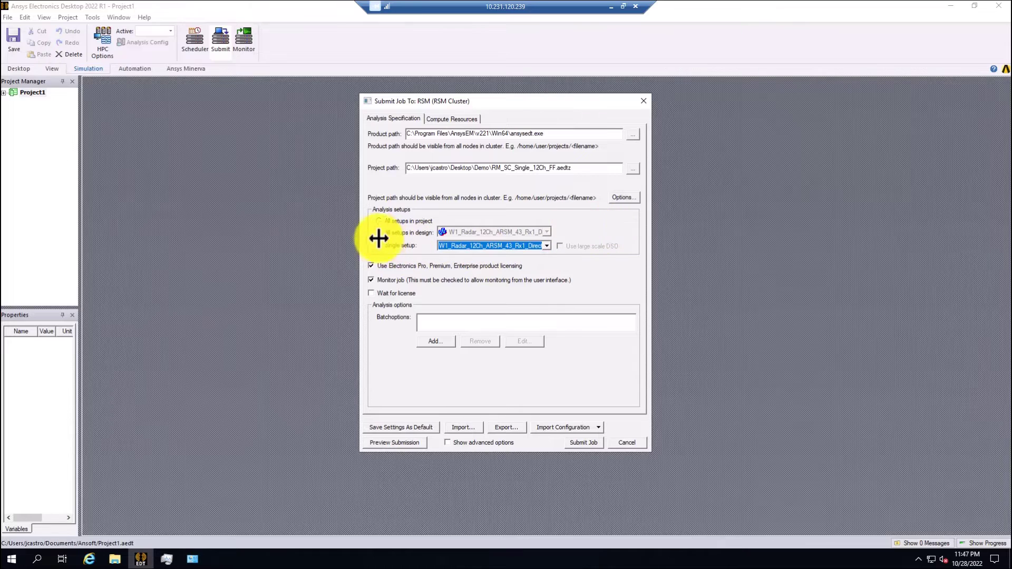
click(379, 233)
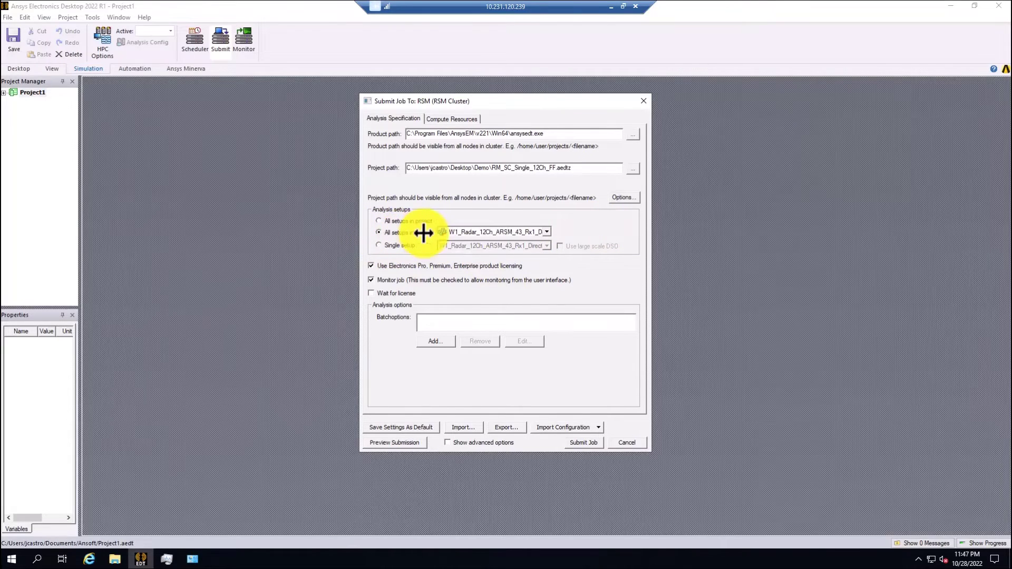
click(529, 232)
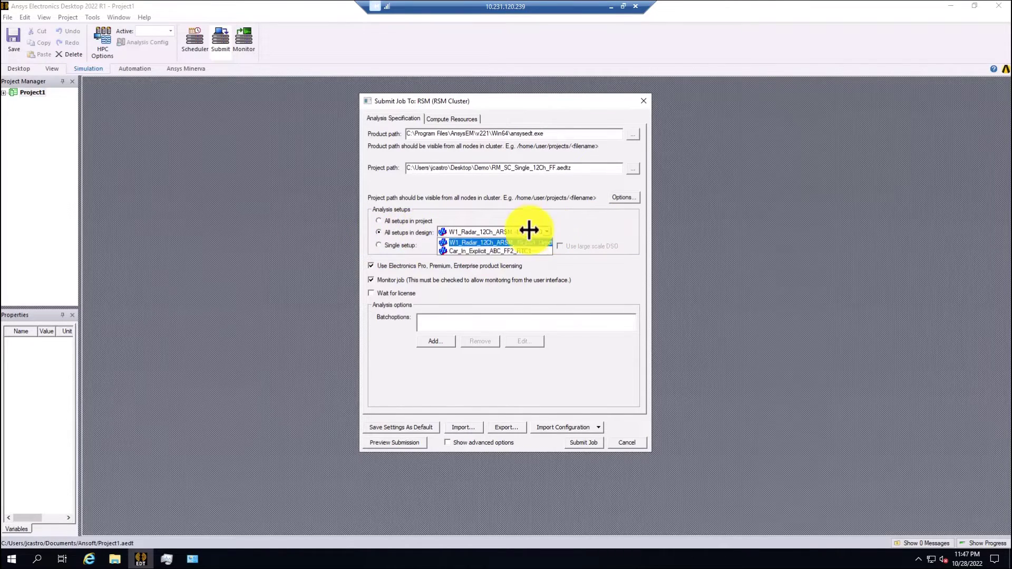
click(478, 242)
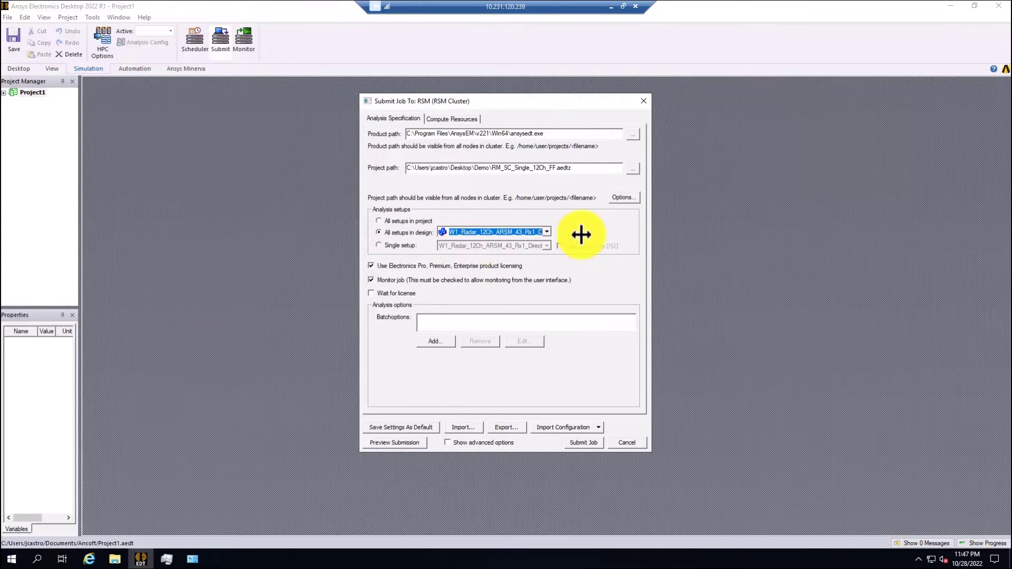
Step: Add localhost as a compute node in the job's compute resources
click(449, 119)
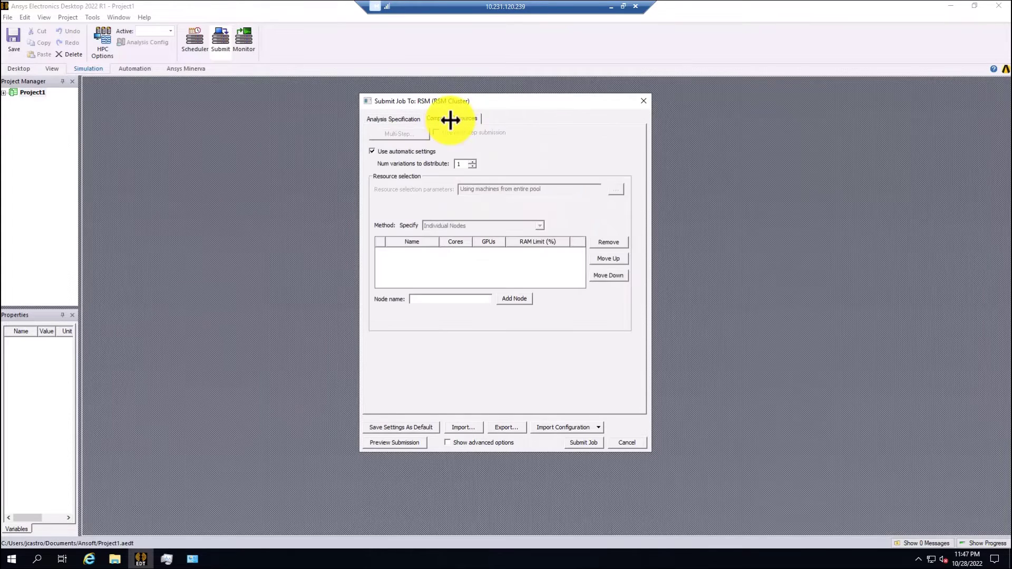
click(428, 298)
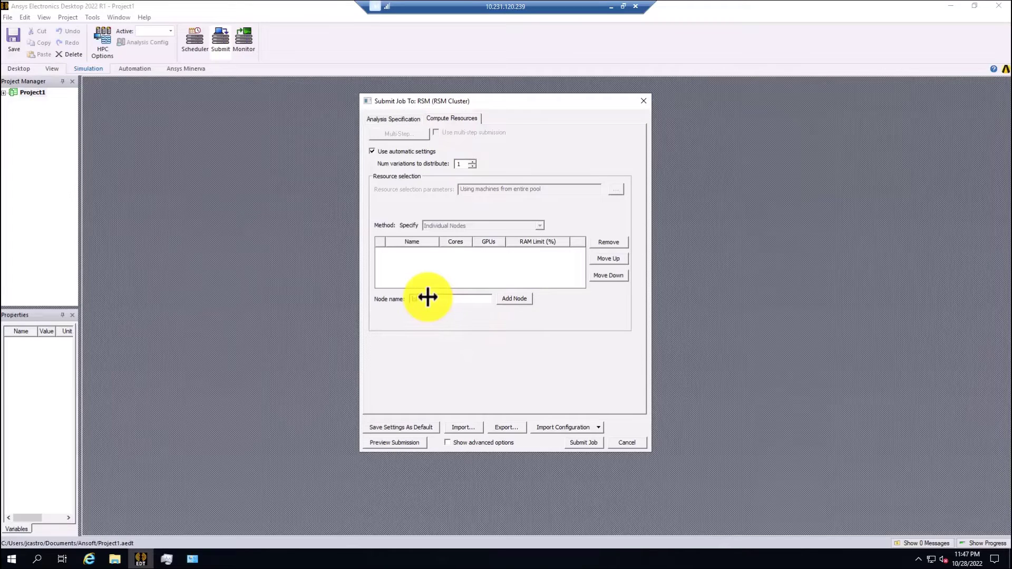
text(localhost)
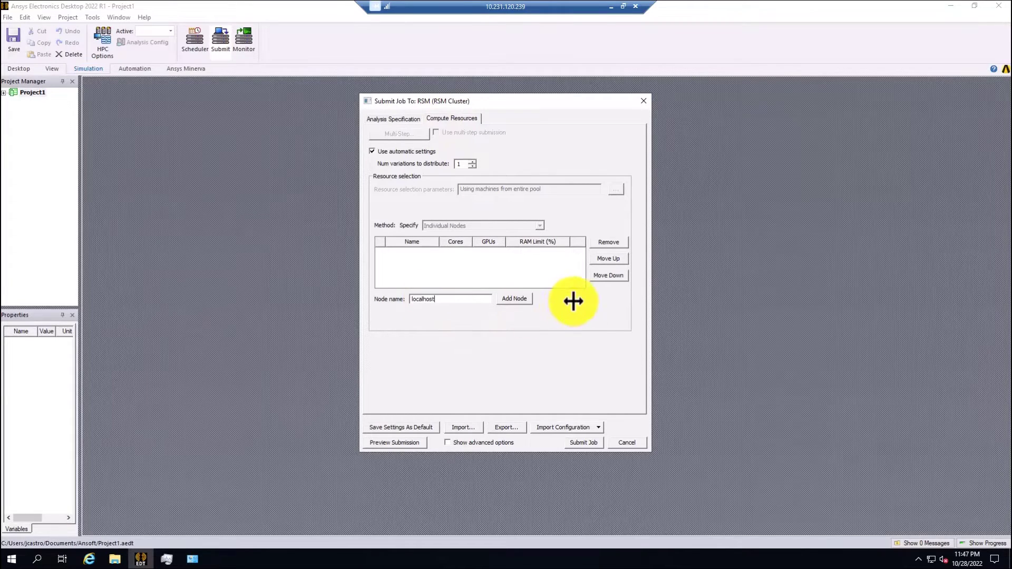
click(521, 299)
Step: Give the localhost node 32 cores and 4 GPUs
click(449, 252)
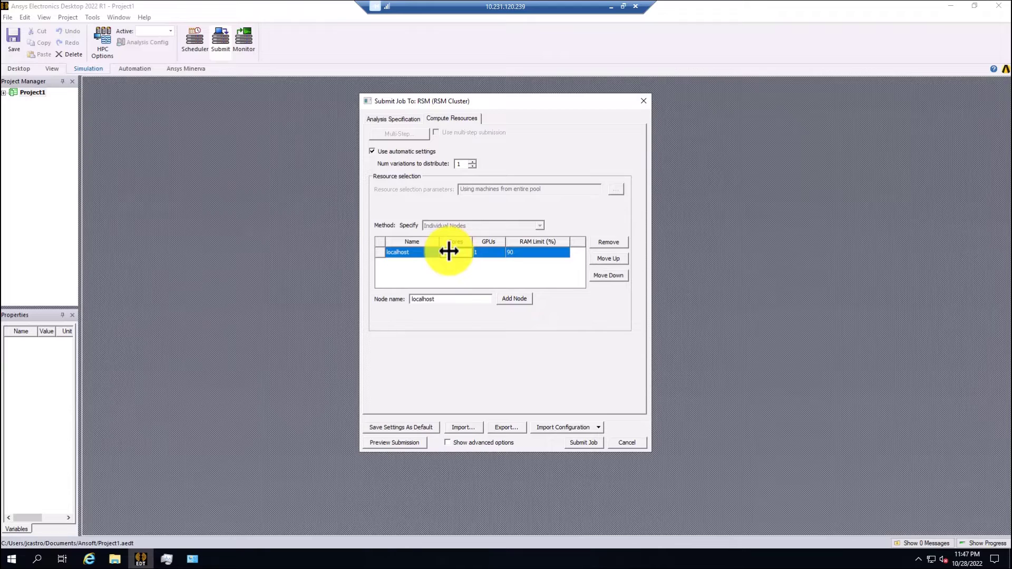
text(32)
click(495, 253)
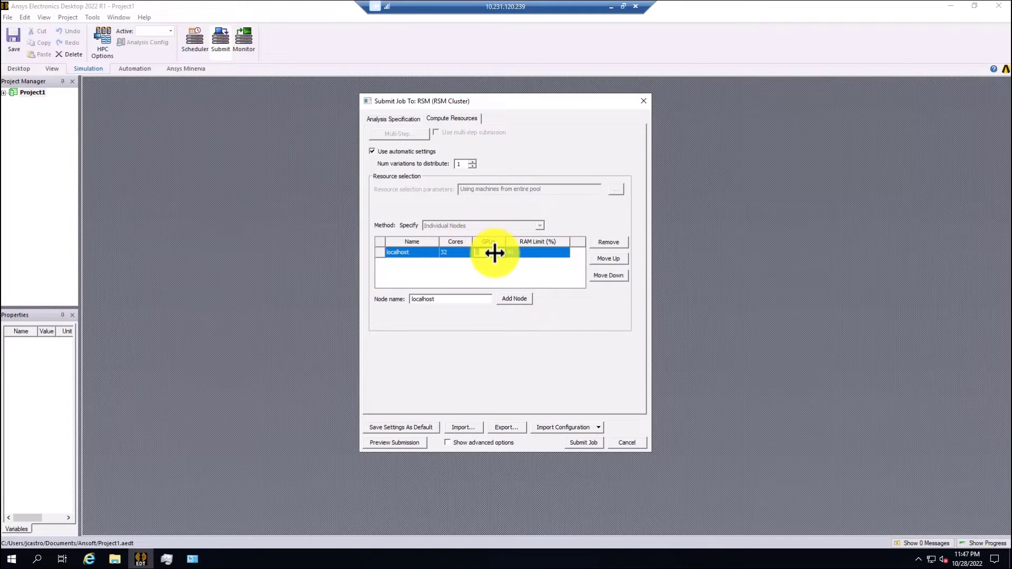
click(533, 268)
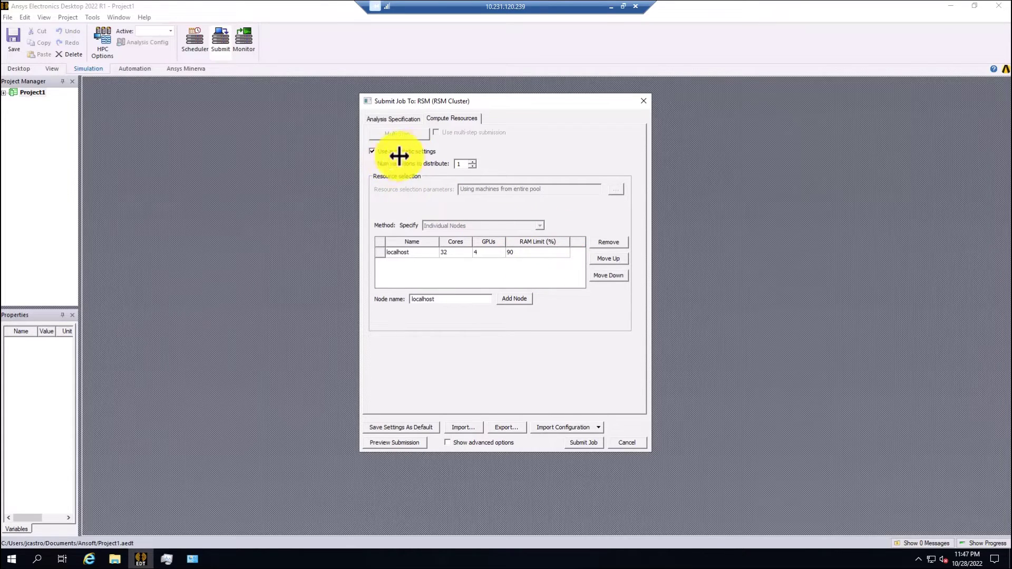
Step: Submit the radar job to RSM, monitor it to completion, and open the solved RM_SC_Single_12Ch_FF project
click(585, 442)
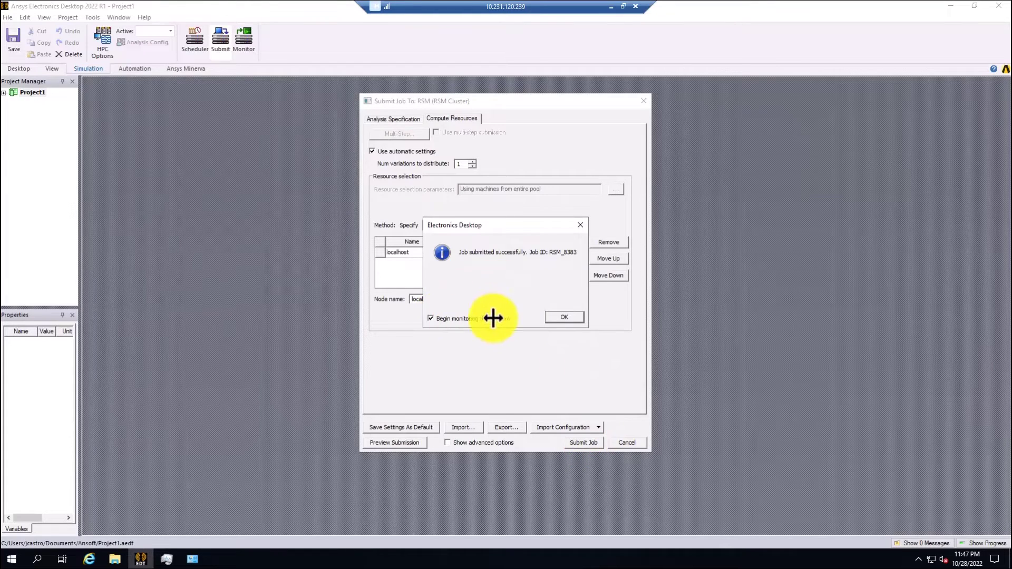
click(562, 317)
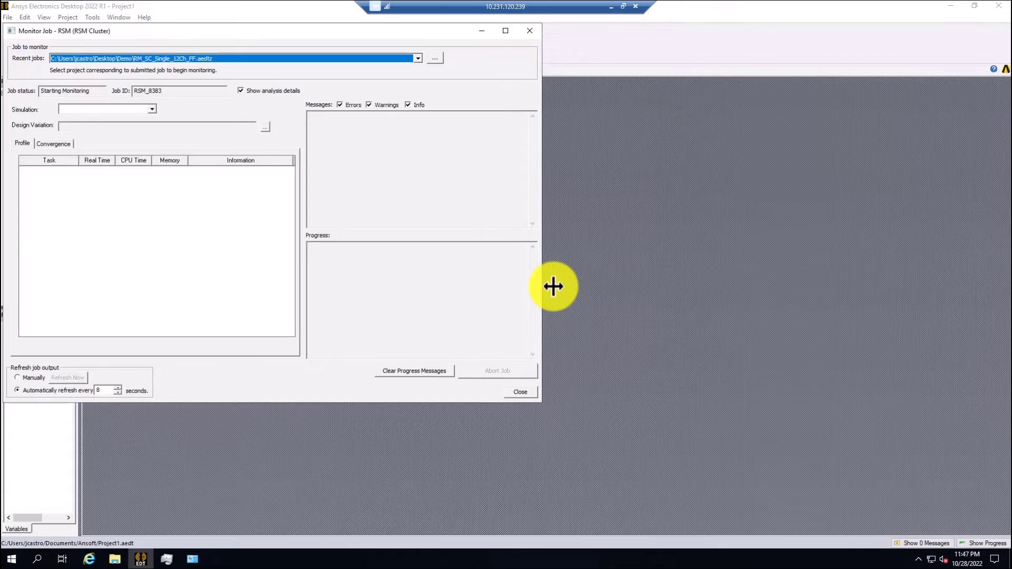
drag(235, 31, 478, 84)
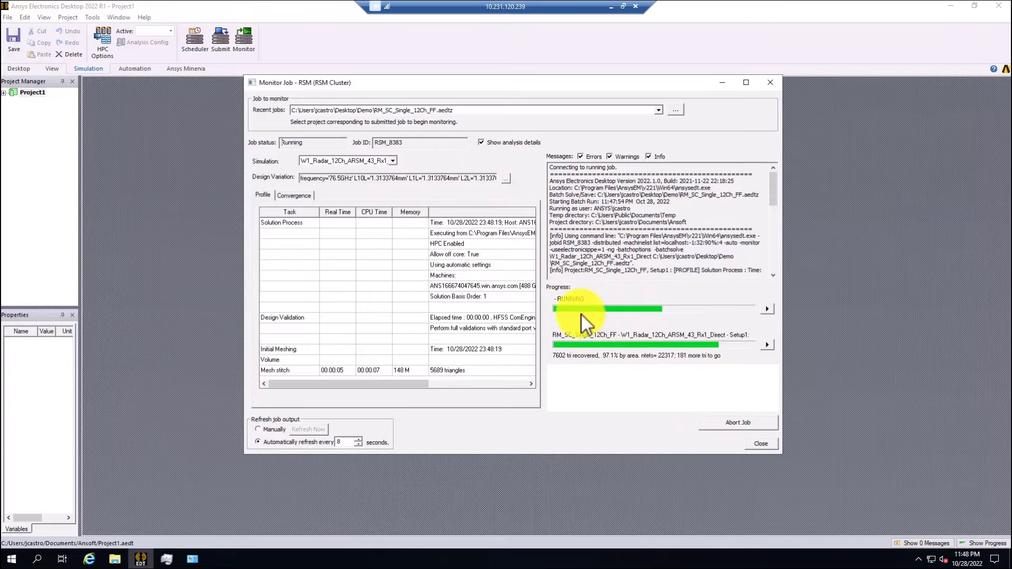
click(738, 422)
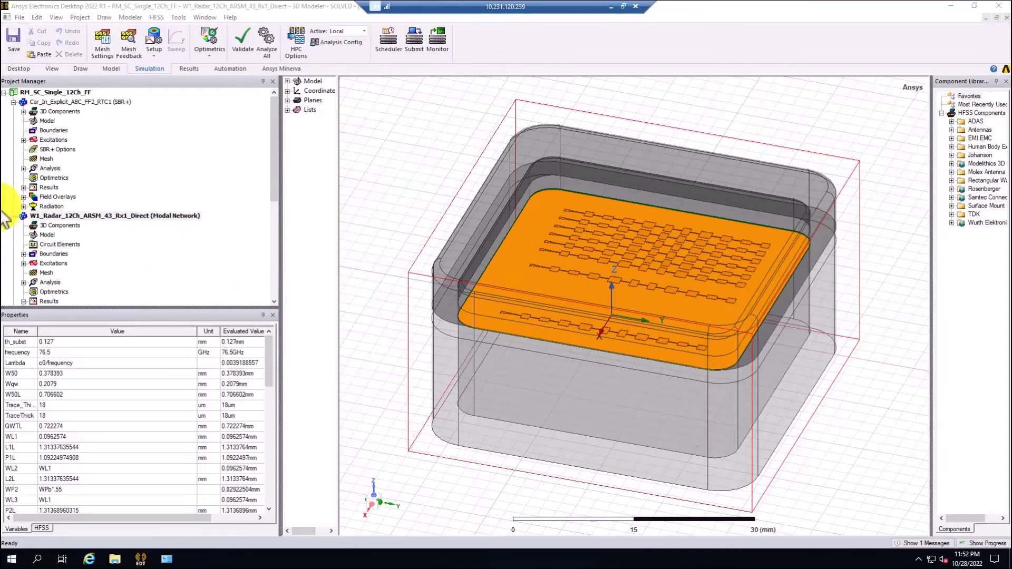
click(272, 286)
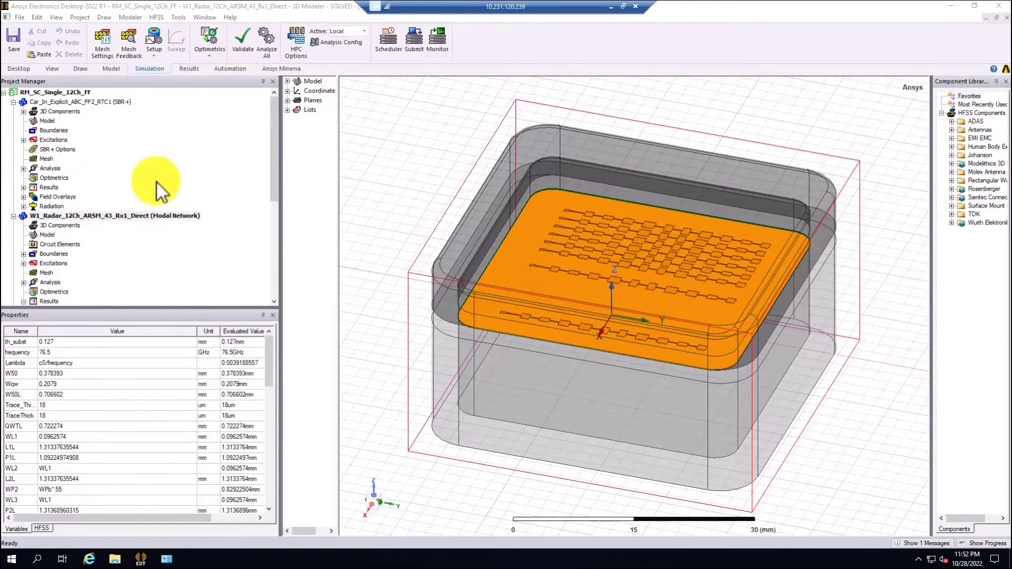
click(242, 38)
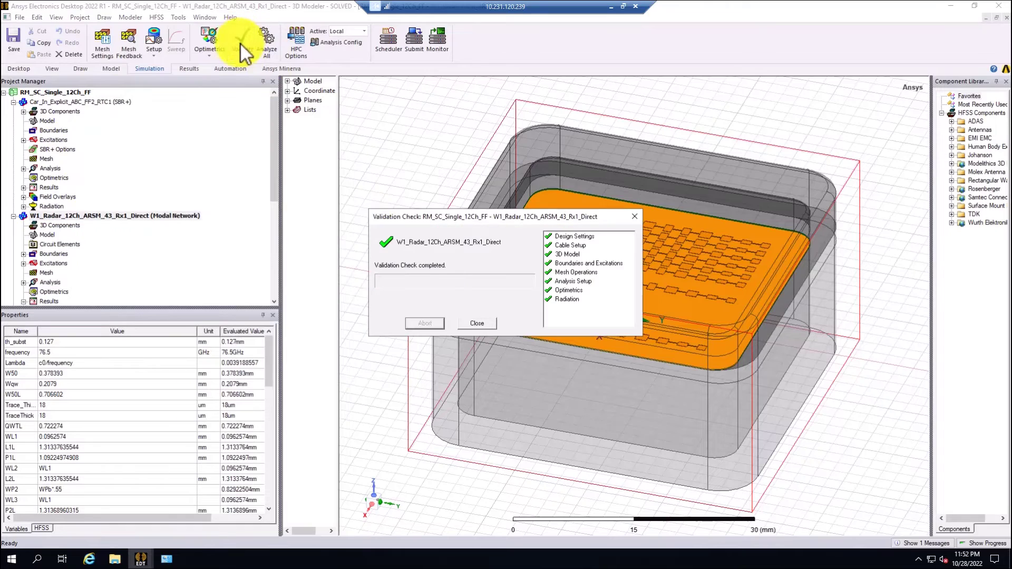
drag(492, 217, 350, 212)
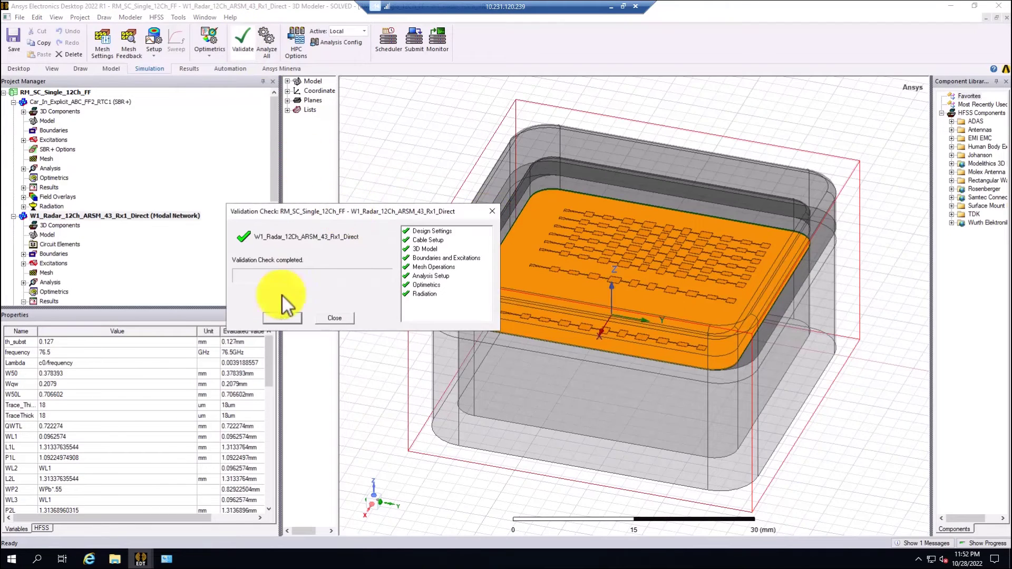
click(335, 319)
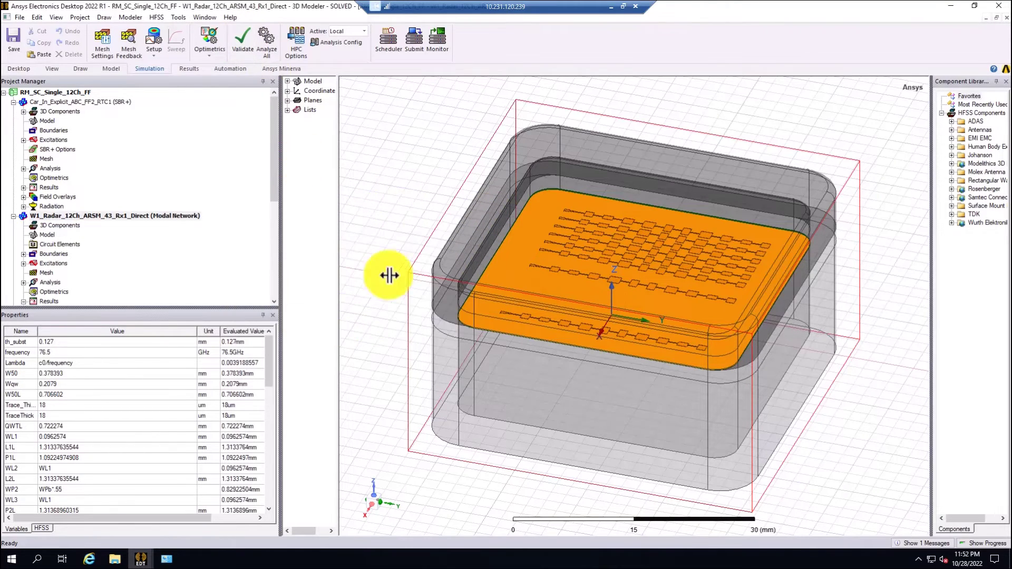
Step: Edit the Local HPC configuration so localhost uses 32 cores and 4 GPUs
click(296, 43)
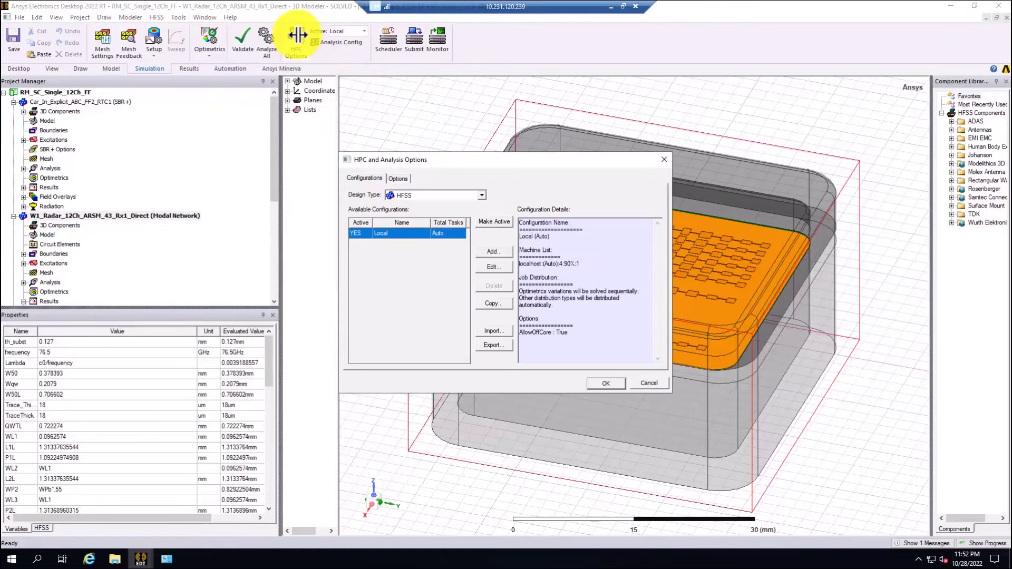
click(495, 267)
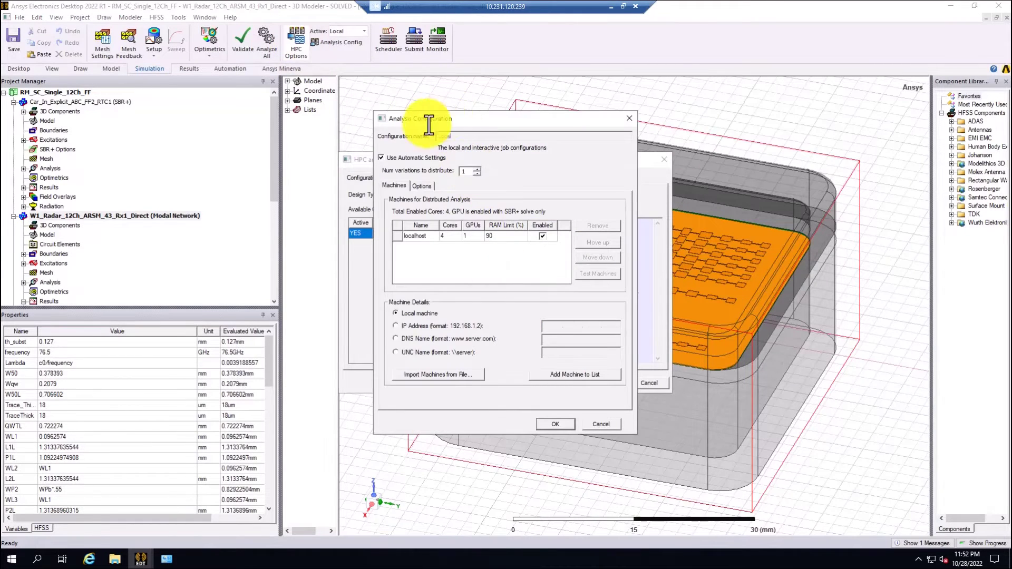
drag(434, 122, 383, 143)
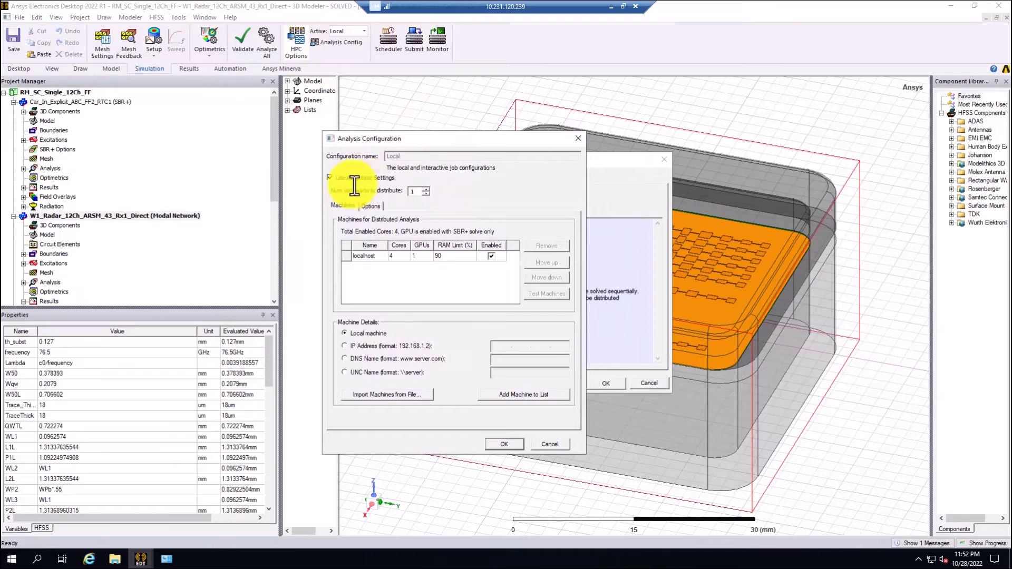
click(406, 256)
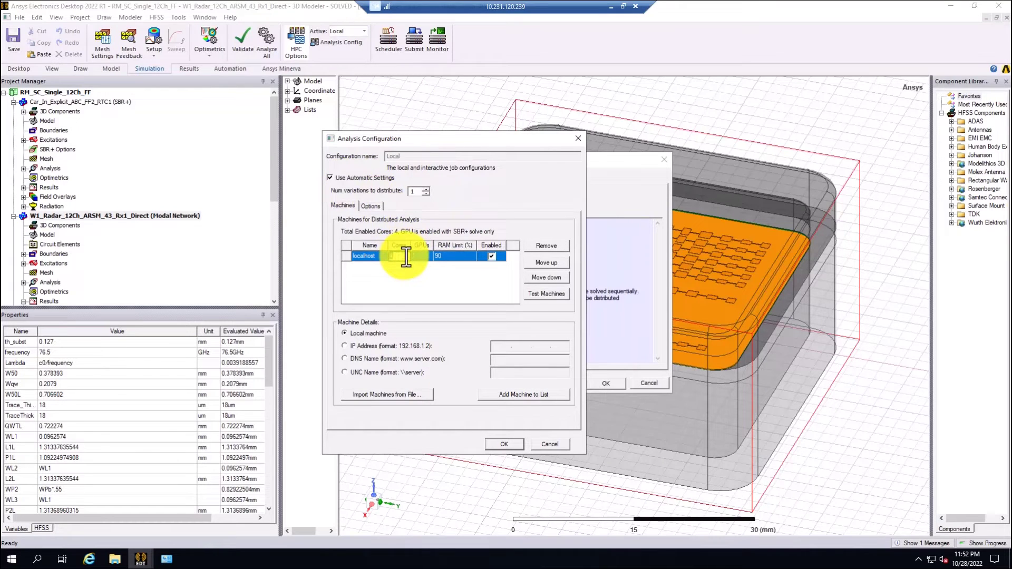
text(32)
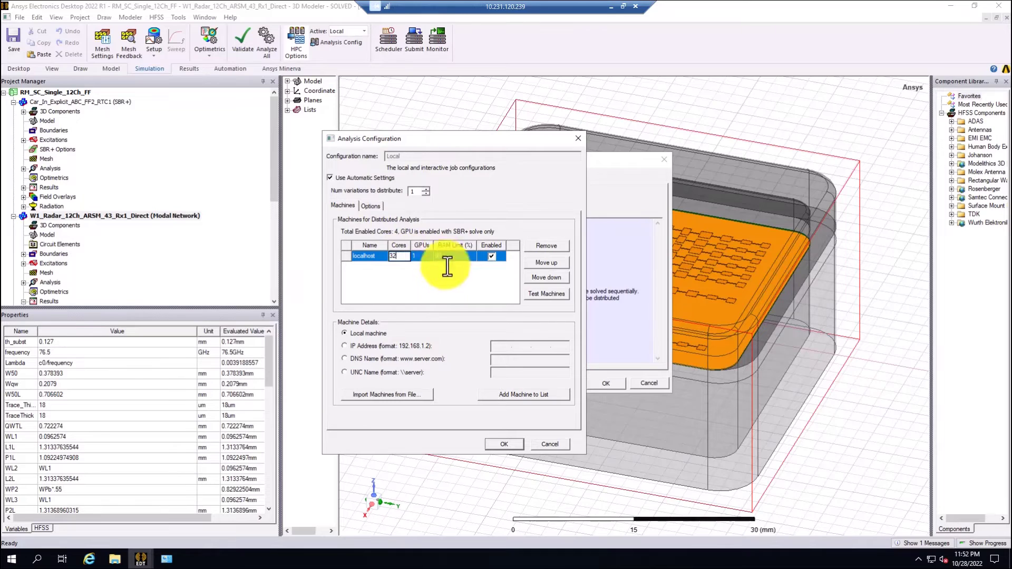
click(424, 256)
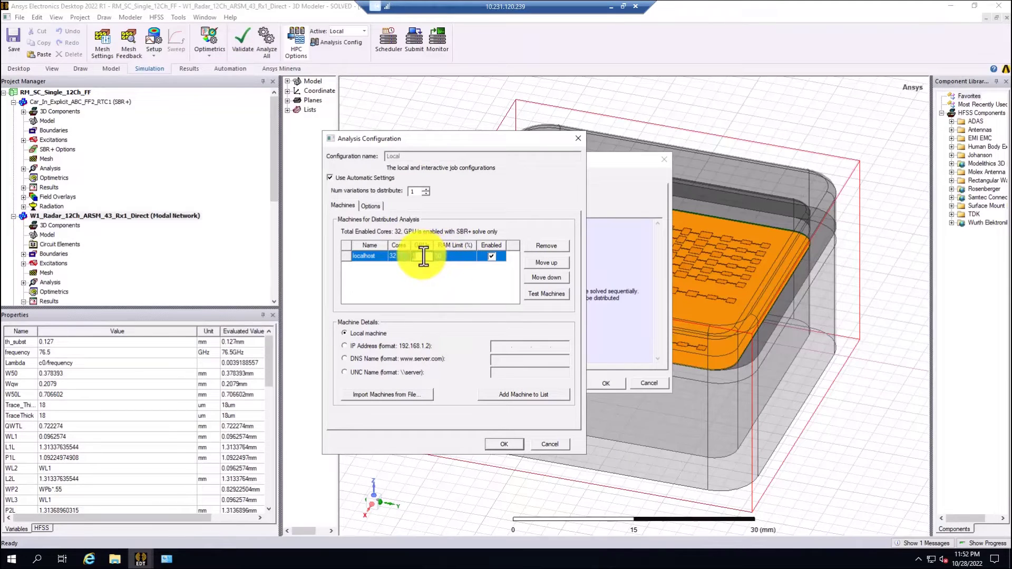
text(4)
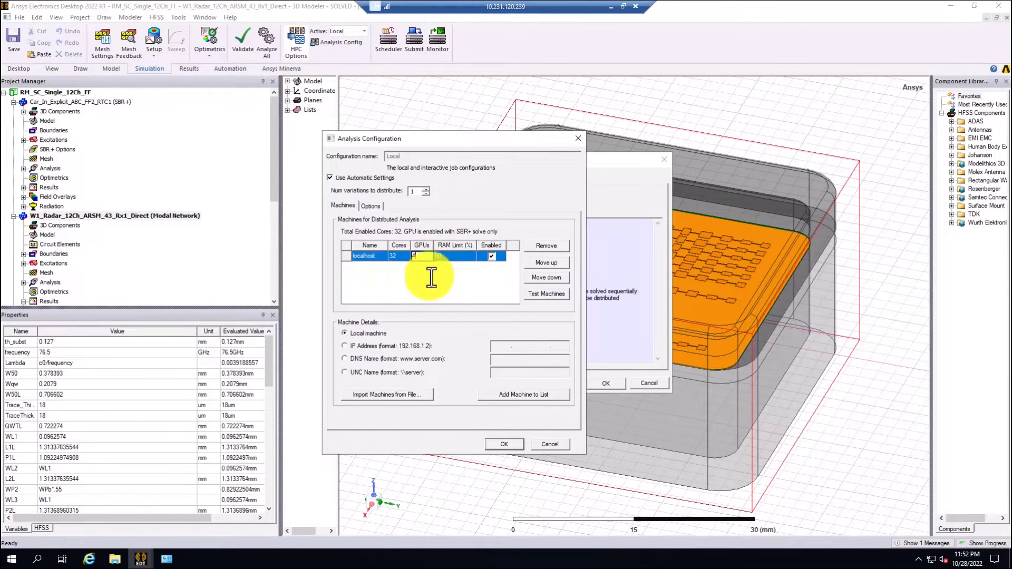
click(432, 278)
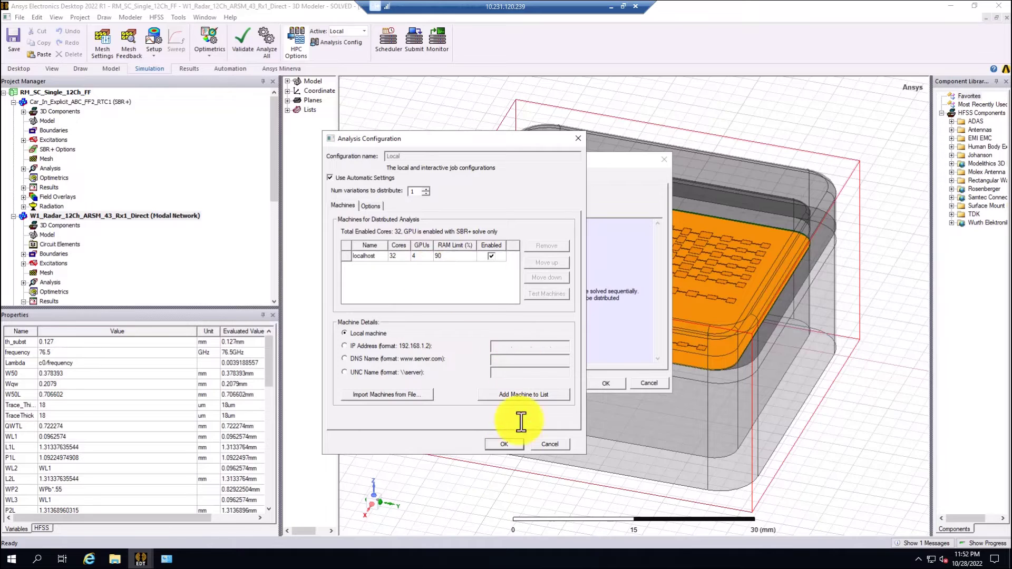
click(506, 444)
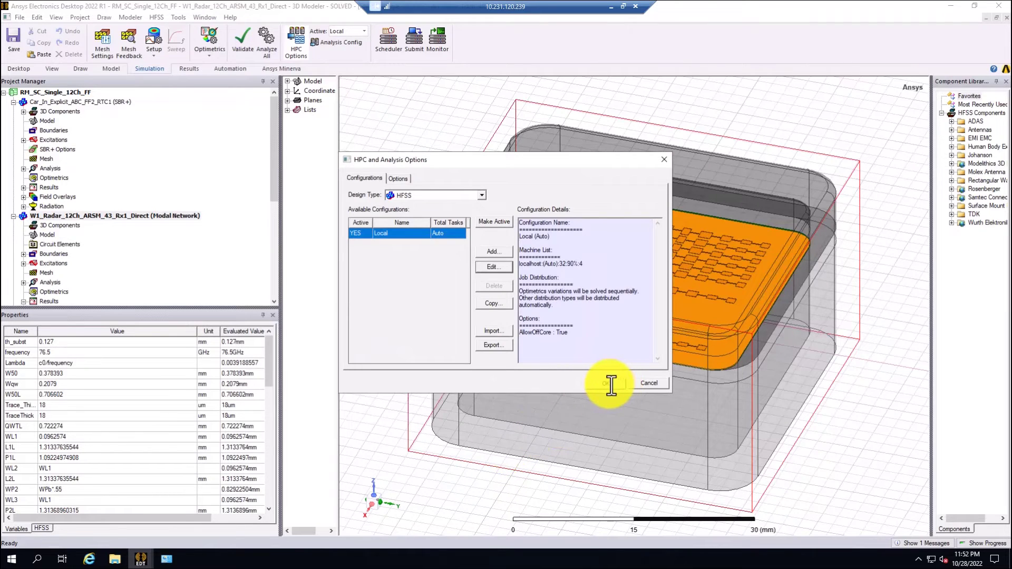
Step: Apply the HPC options and expand W1_Radar_12Ch_ARSM_43_Rx1_Direct's analysis to reveal Setup1 and its plots
click(609, 384)
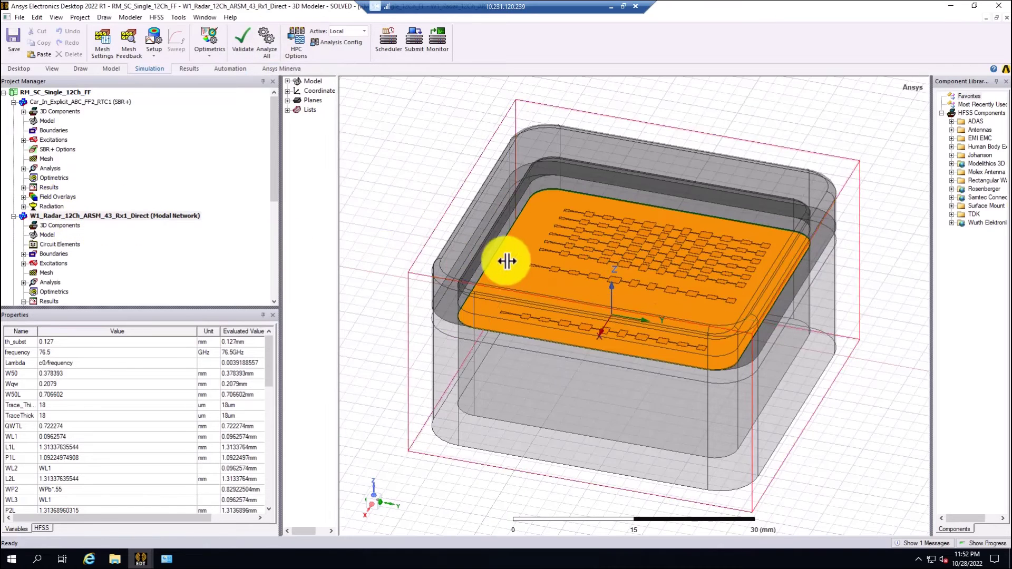
click(468, 108)
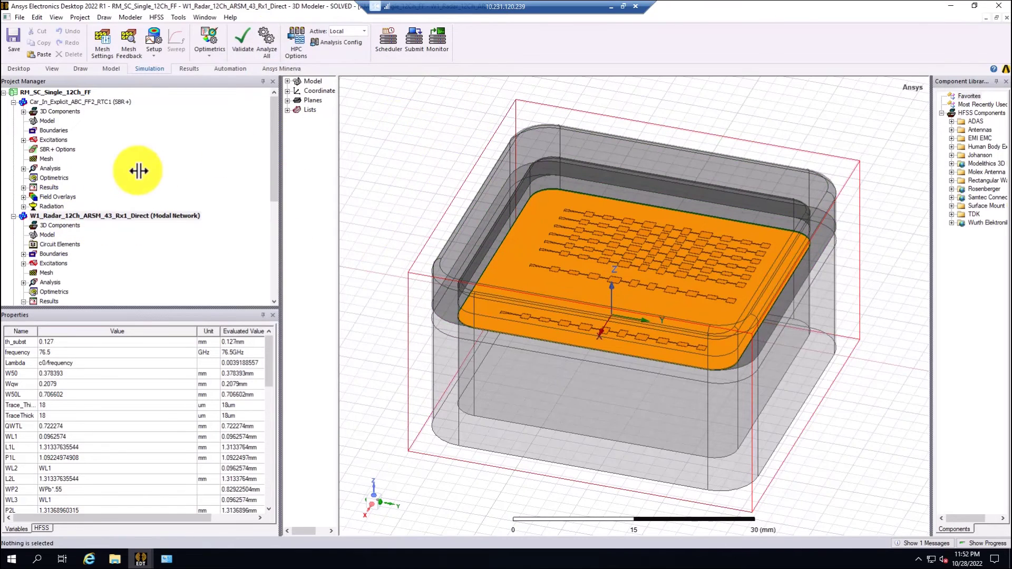
scroll(71, 214, down, 4)
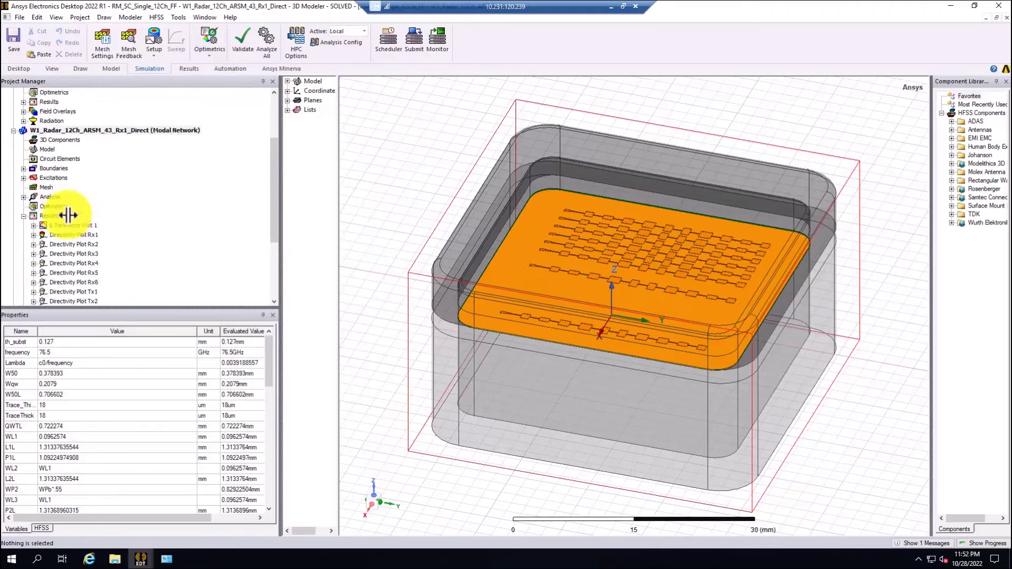
click(24, 168)
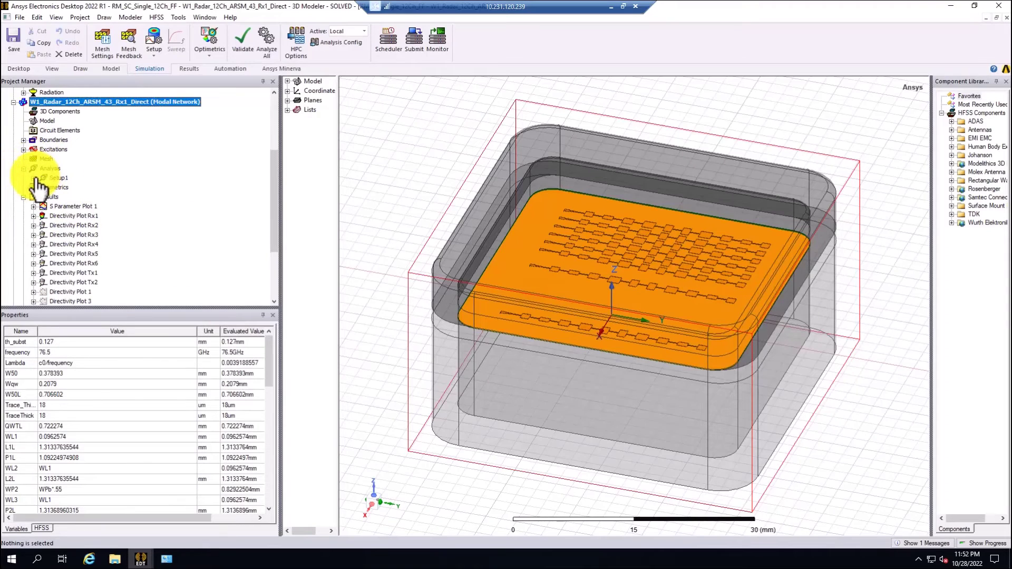
right_click(57, 180)
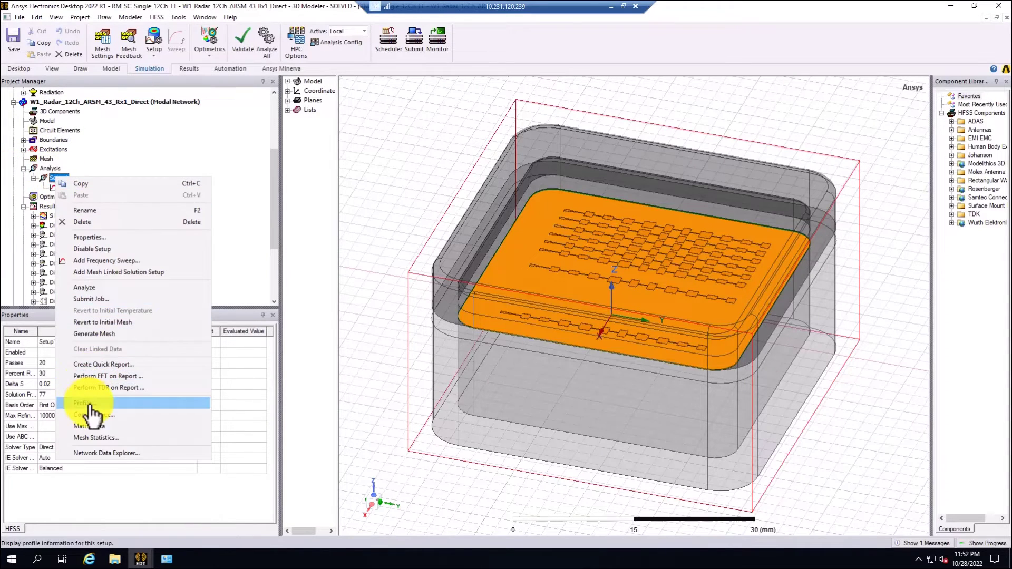
click(82, 403)
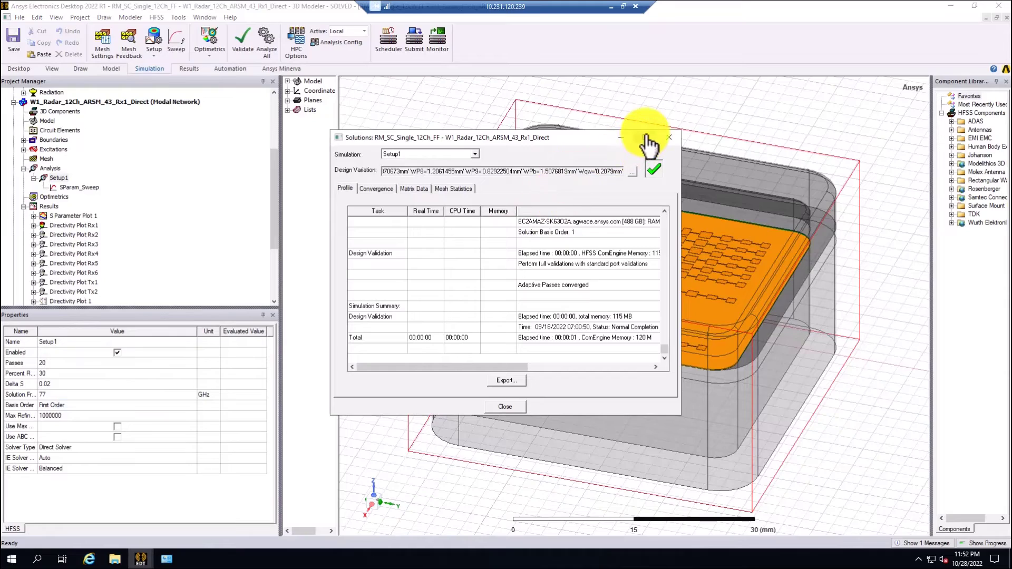
click(646, 75)
drag(995, 474, 997, 91)
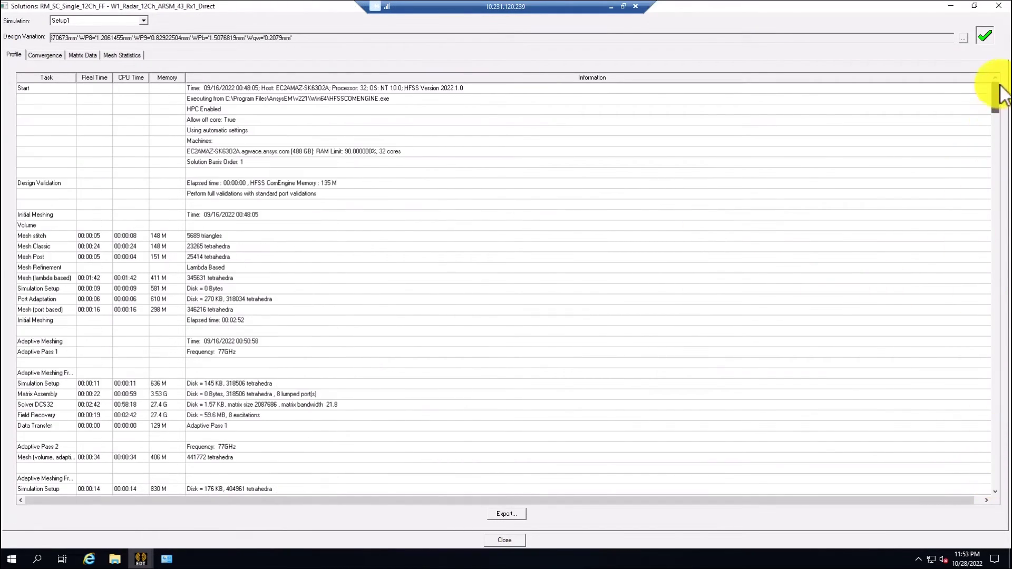
click(388, 151)
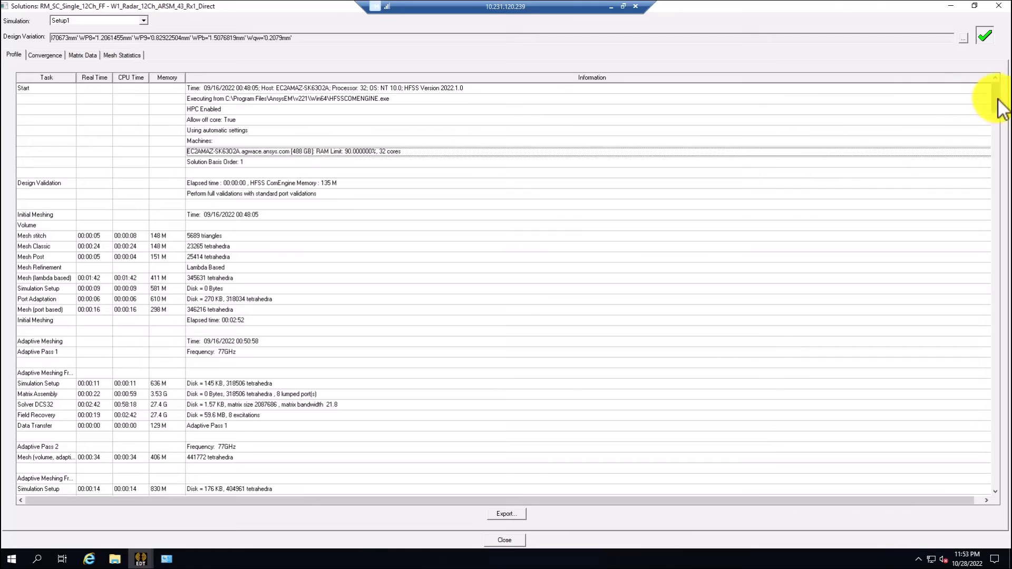
drag(996, 95, 989, 498)
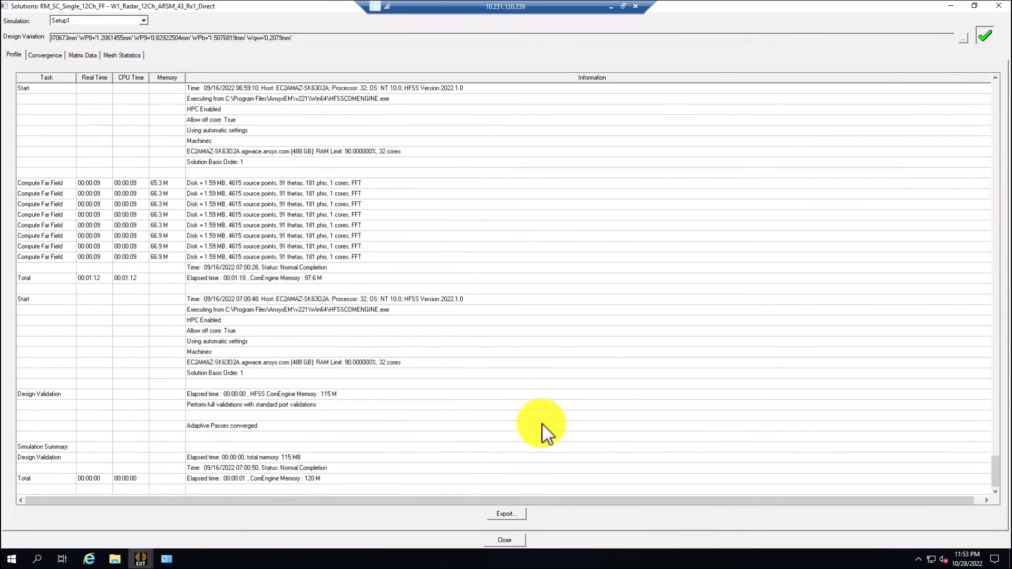
scroll(504, 285, up, 10)
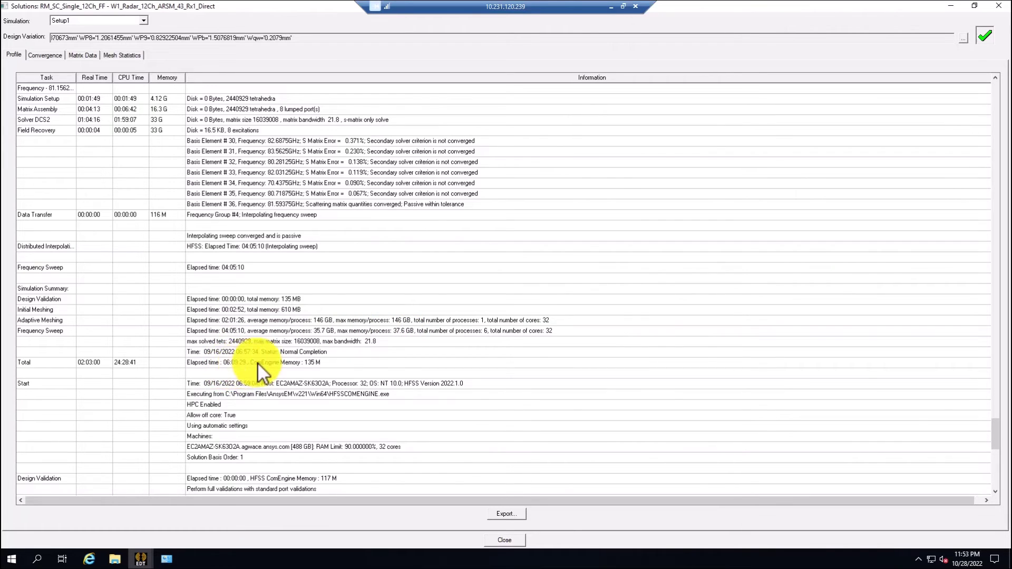
click(505, 540)
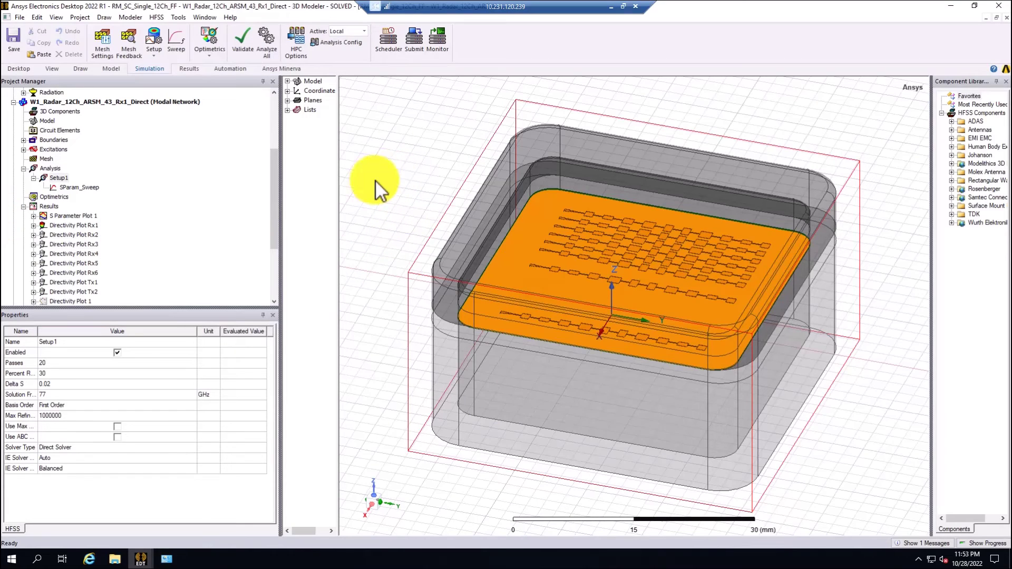
Step: Review S Parameter Plot 1 and the Rx1–Rx6, Tx1–Tx2 directivity plots, then return to the radar 3D model
double_click(79, 216)
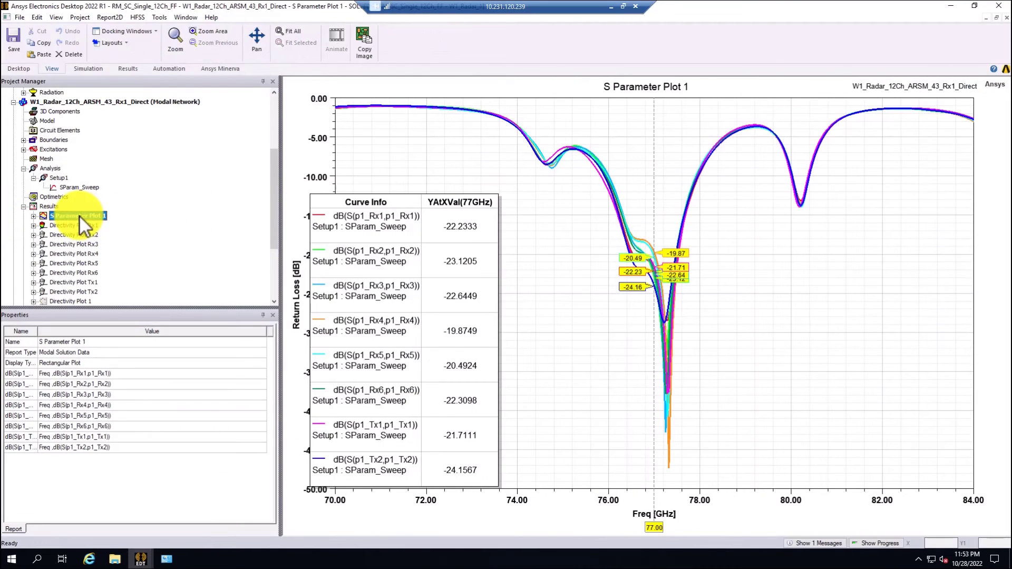
double_click(55, 227)
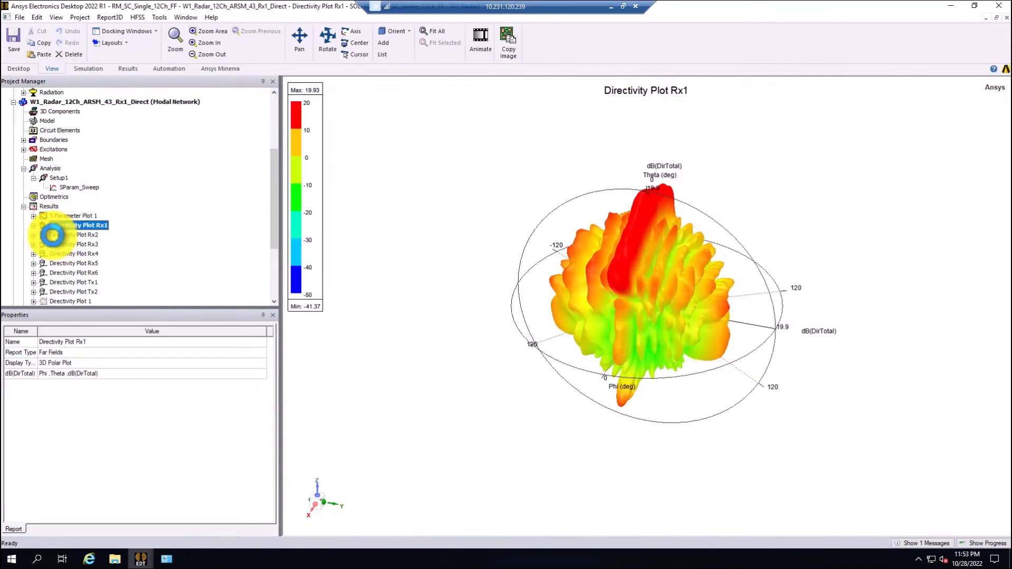
click(56, 235)
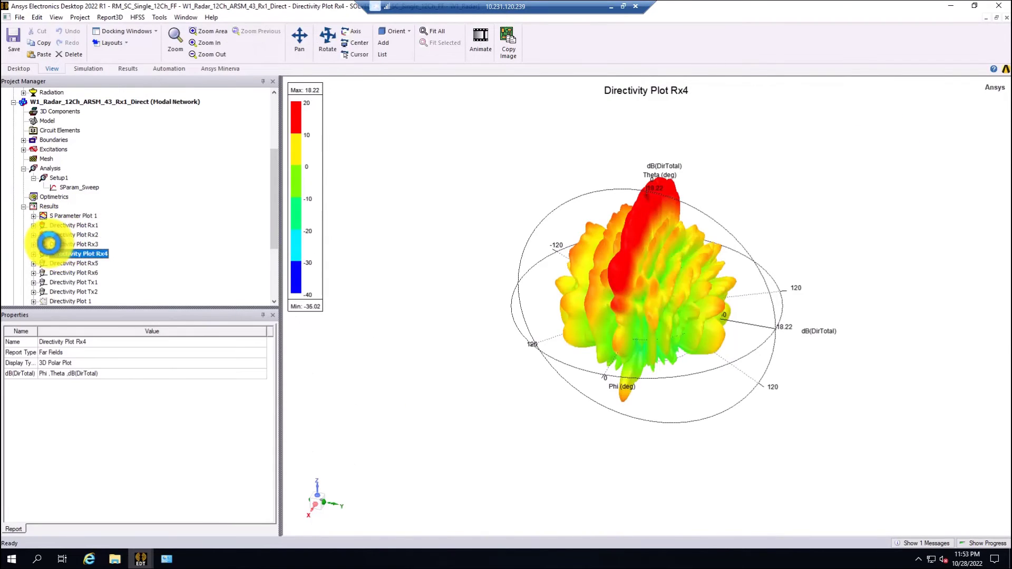
double_click(53, 244)
double_click(58, 262)
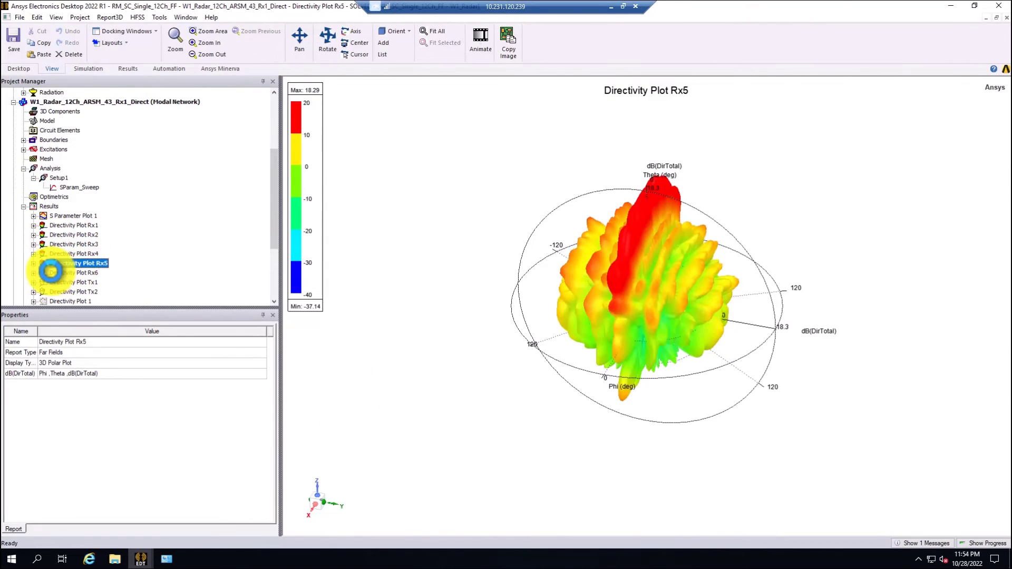
double_click(51, 273)
double_click(58, 282)
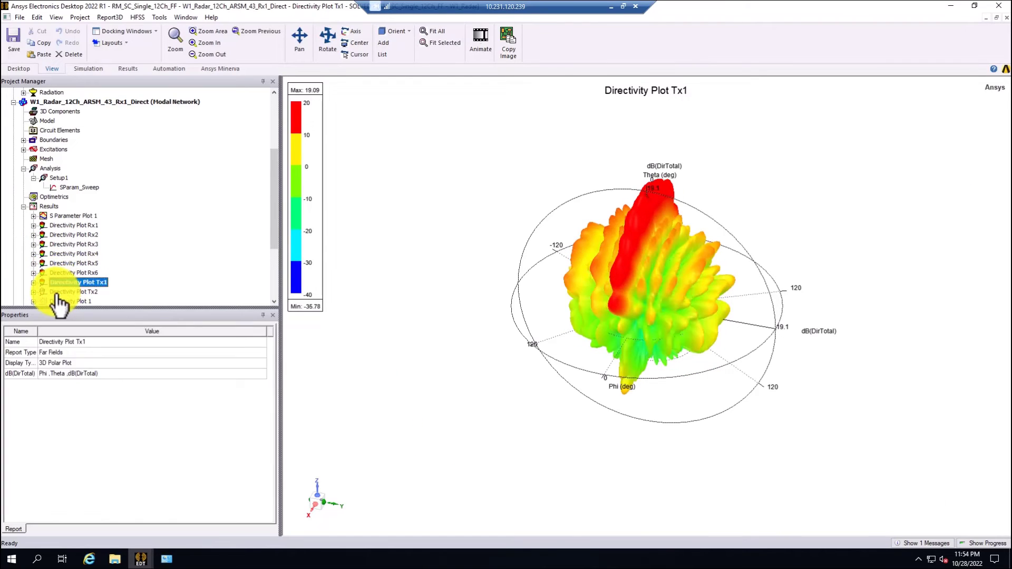
double_click(69, 292)
double_click(39, 102)
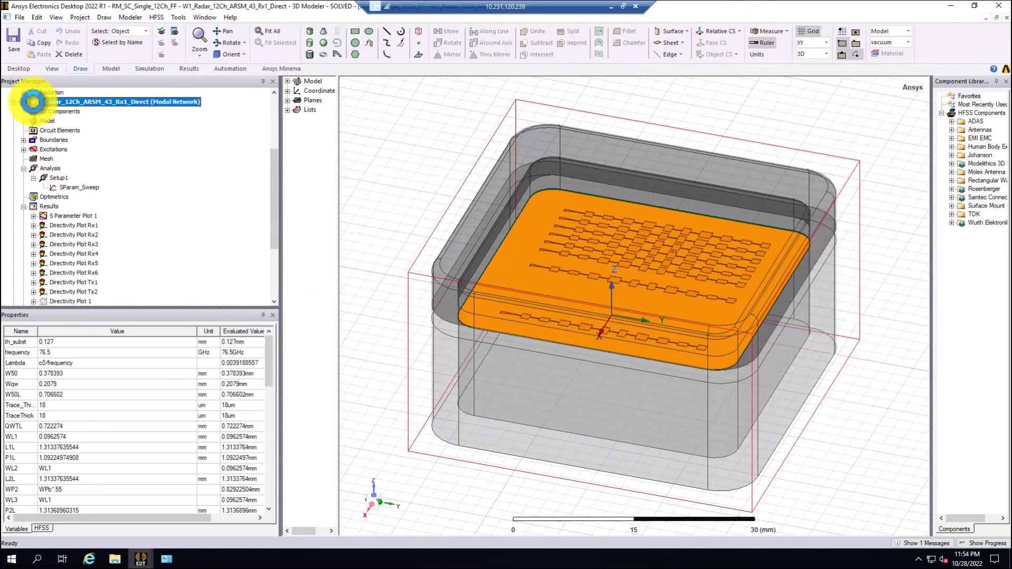
Step: Inspect Setup1's settings and check its convergence as a pass table and plot
click(809, 32)
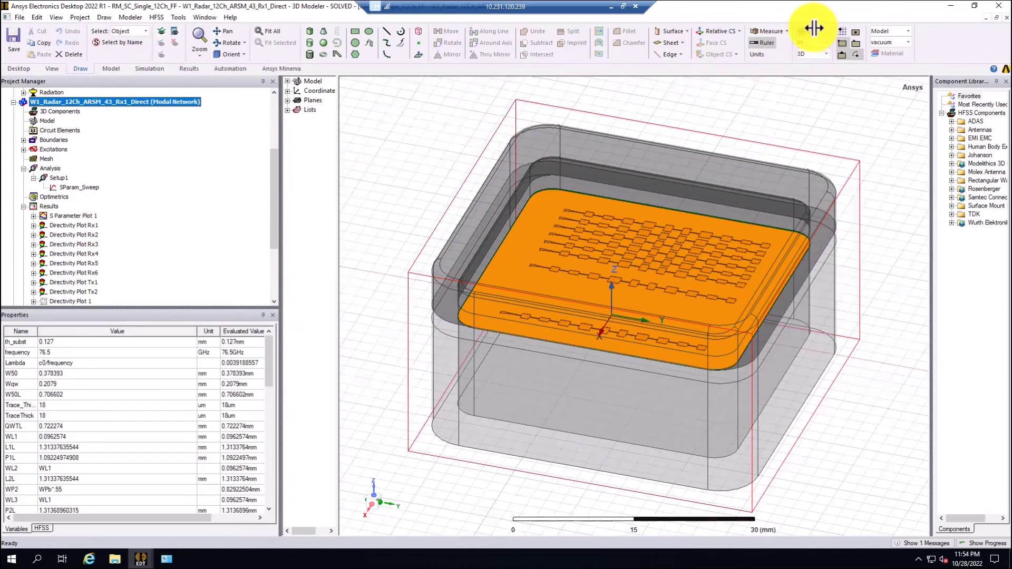
double_click(59, 177)
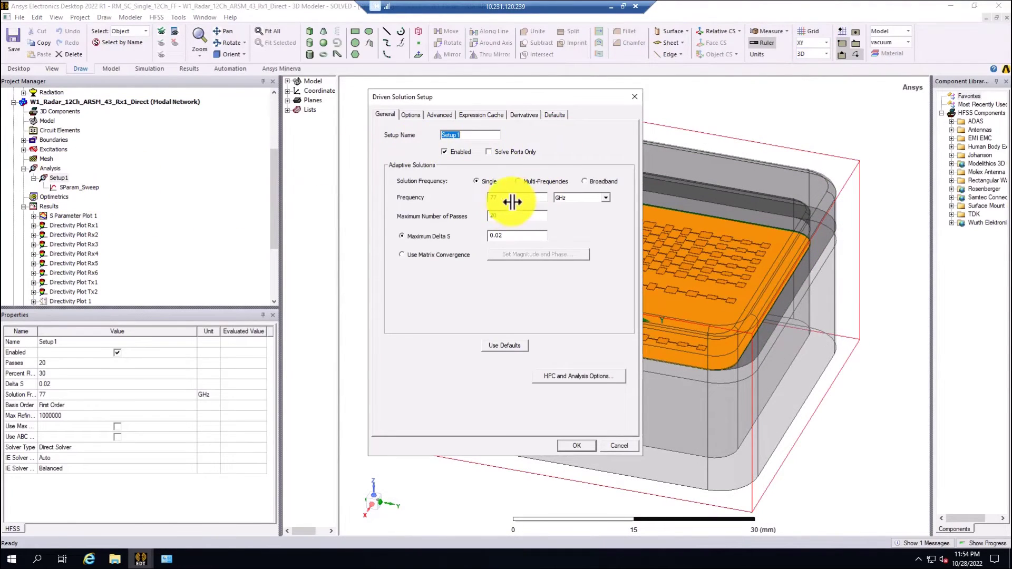
click(635, 96)
right_click(54, 177)
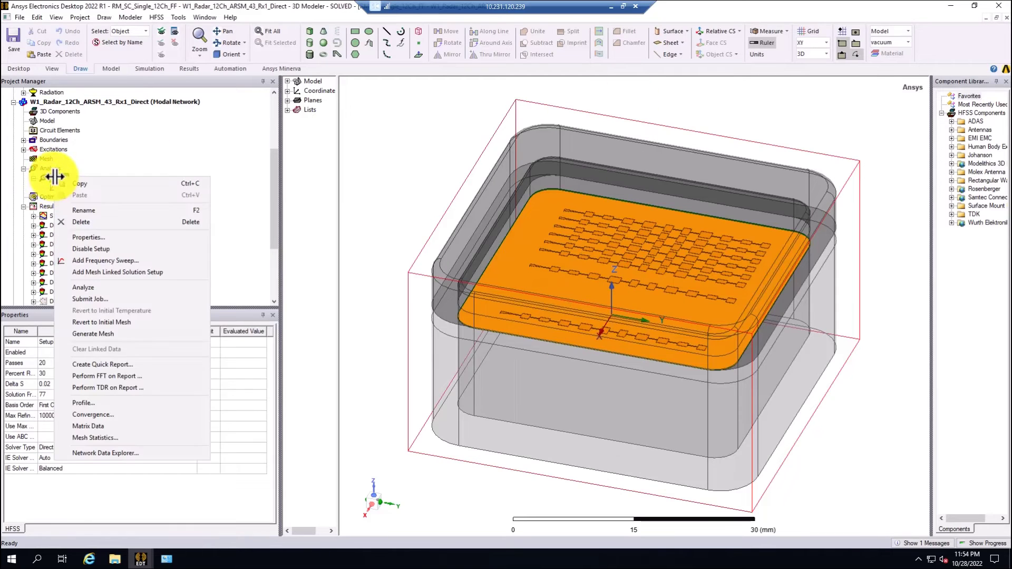
click(102, 399)
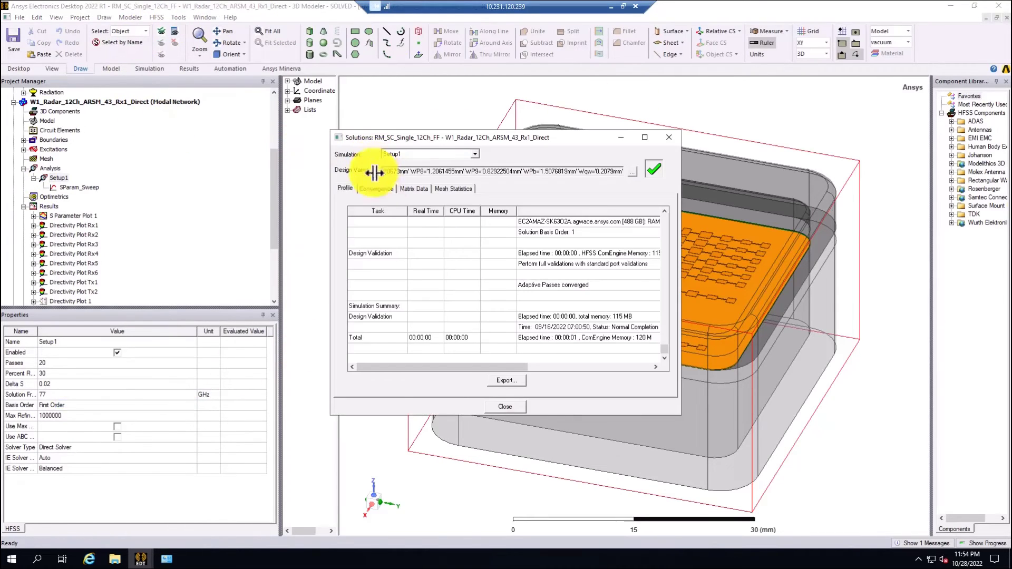
click(377, 188)
drag(533, 136, 344, 130)
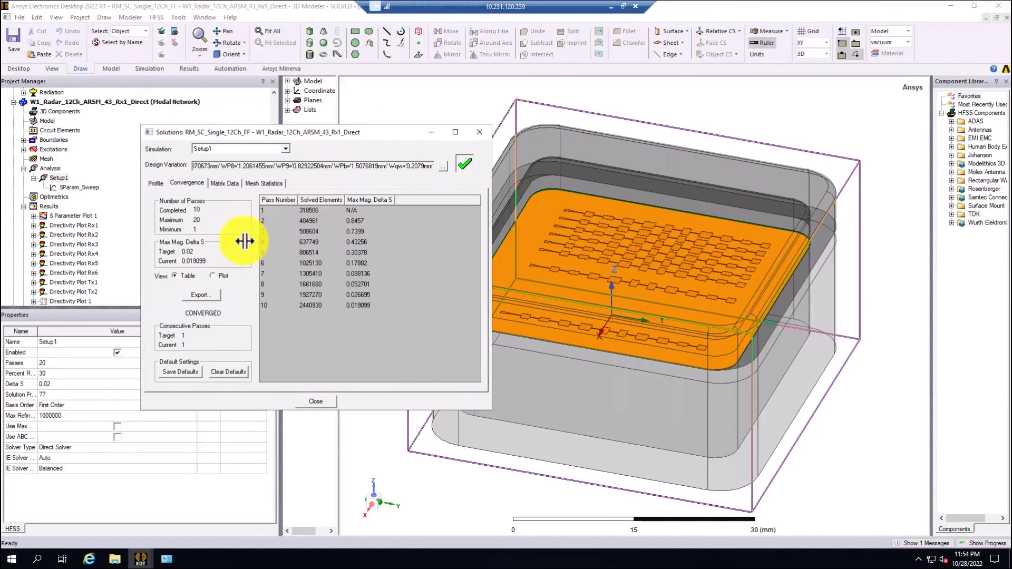
click(213, 275)
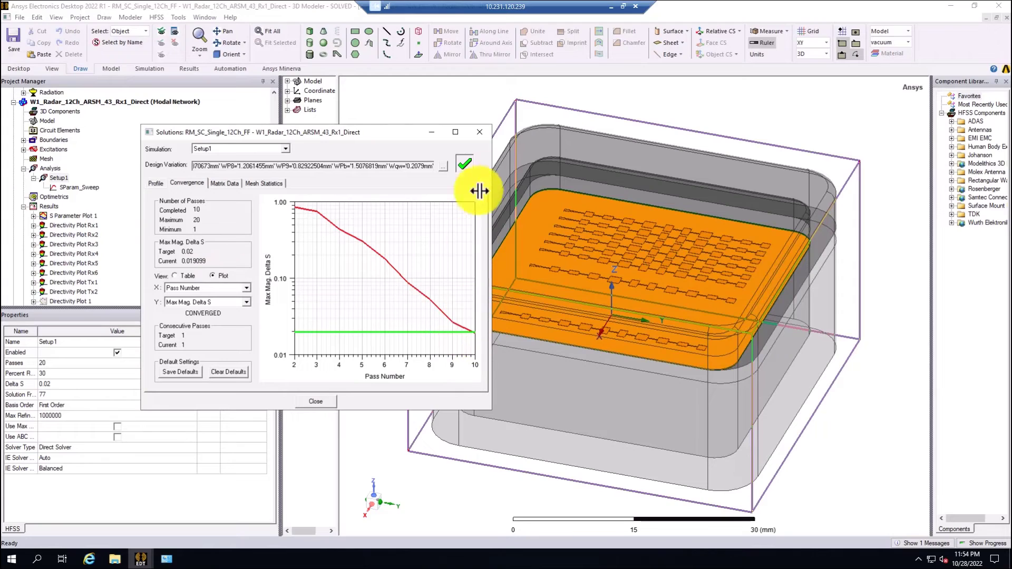
click(481, 132)
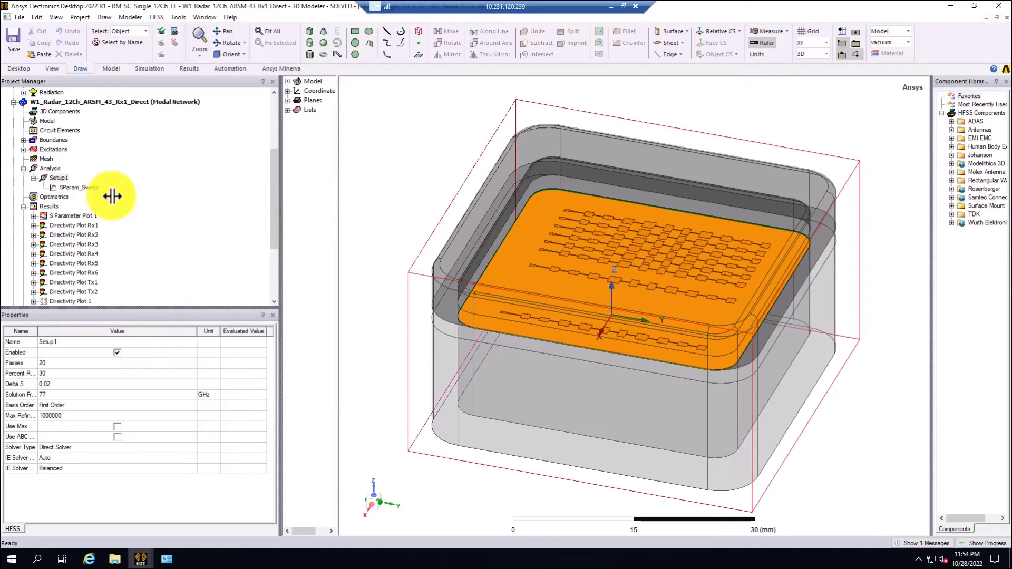
Step: Show the Rx1 and Rx2 directivity plots on the model, then switch to the Car_In_Explicit_ABC_FF2_RTC1 design
click(73, 226)
right_click(72, 228)
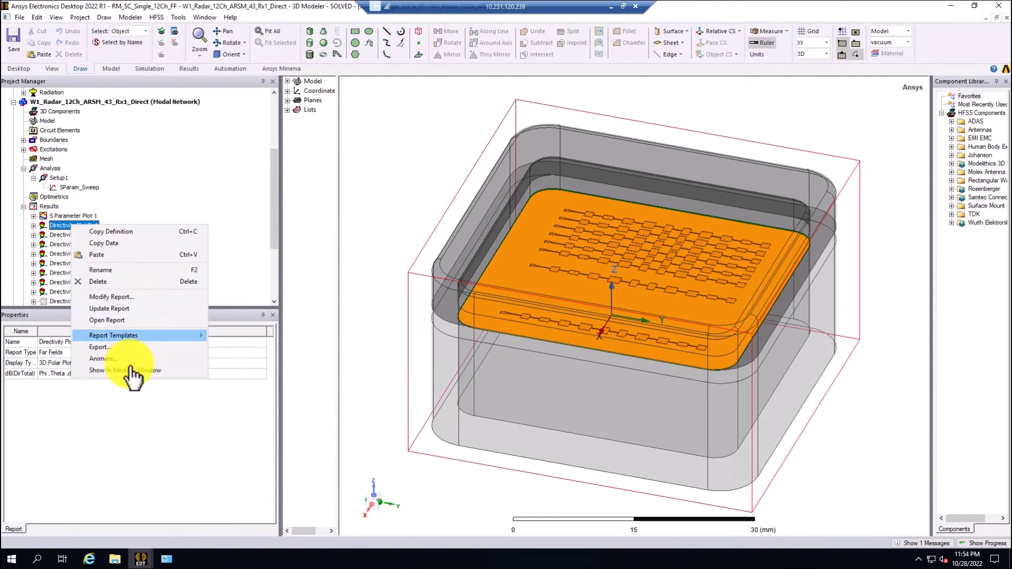
click(129, 380)
click(74, 234)
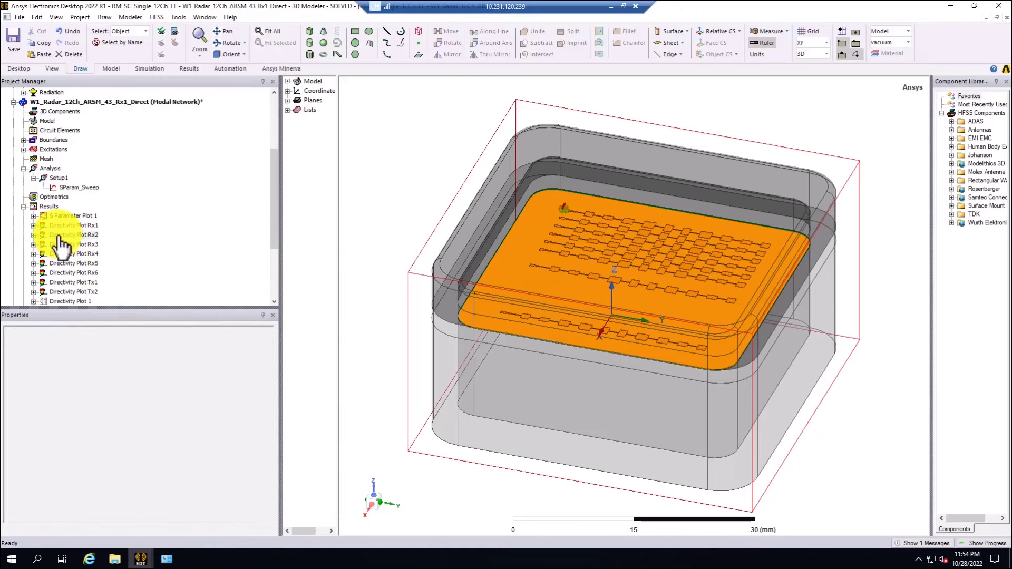
right_click(66, 235)
click(126, 378)
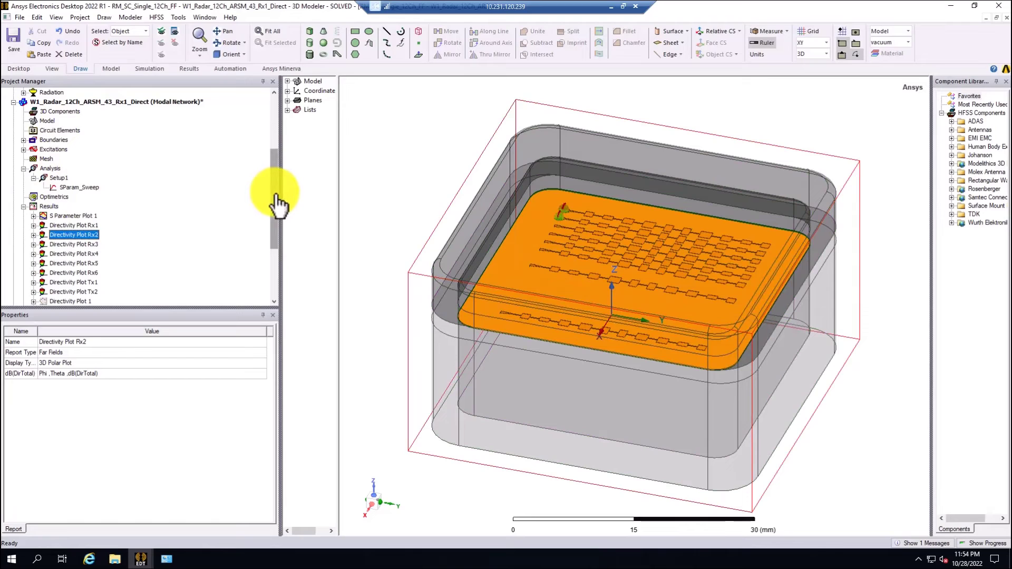
drag(274, 203, 275, 114)
click(45, 102)
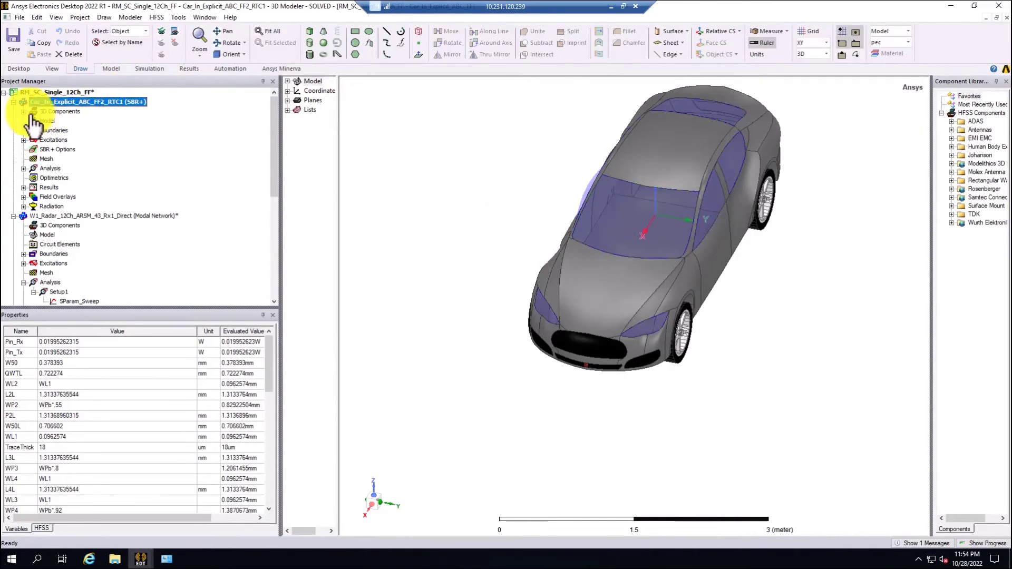
Step: Expand the car design's 3D Components list and save the RM_SC_Single_12Ch_FF project with Ctrl+S
click(24, 112)
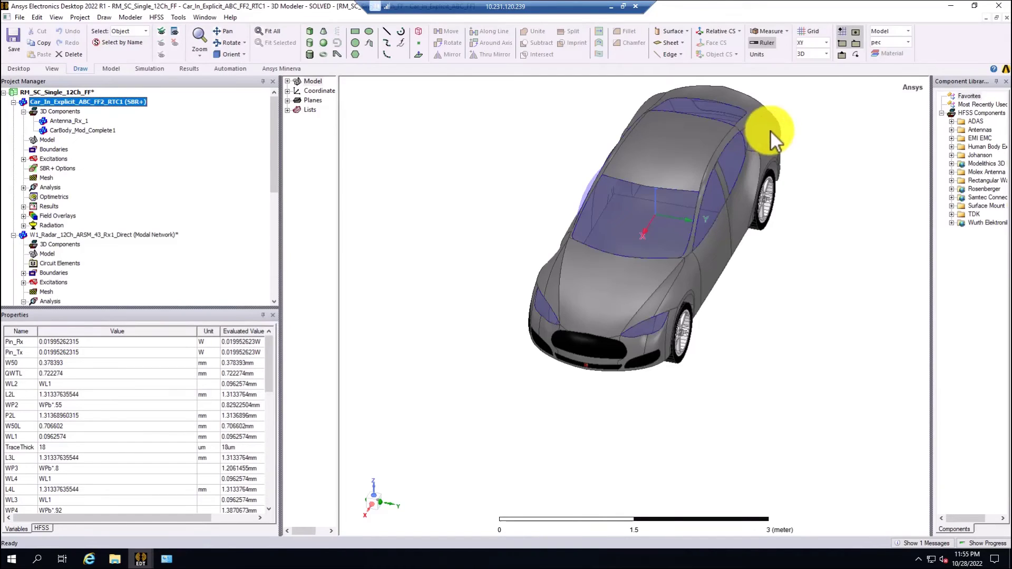
key(ctrl+s)
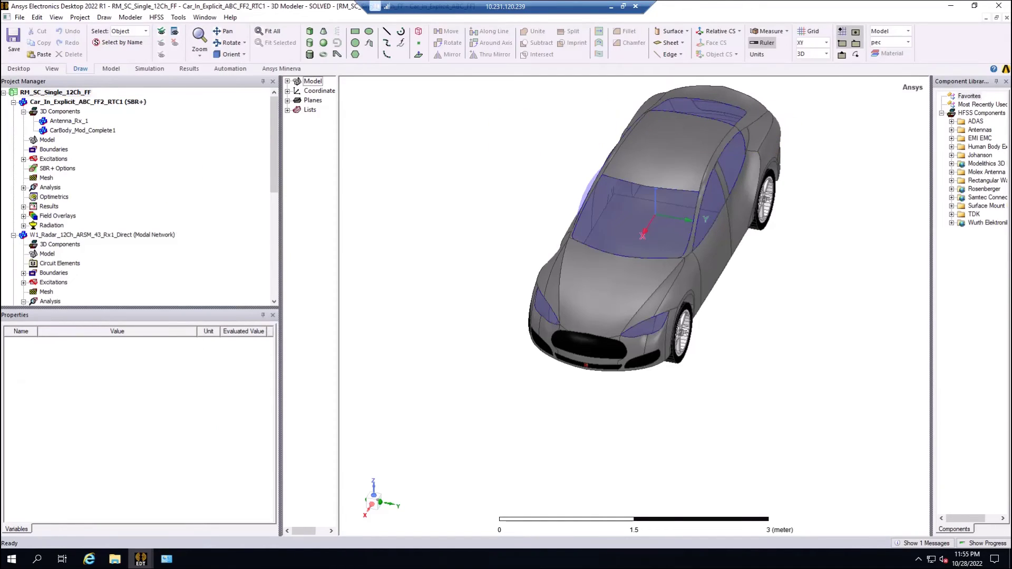
Step: Archive the project, including external and solution files, as RM_SC_Single_12Ch_FF_SOLVED in W1-W2
click(20, 18)
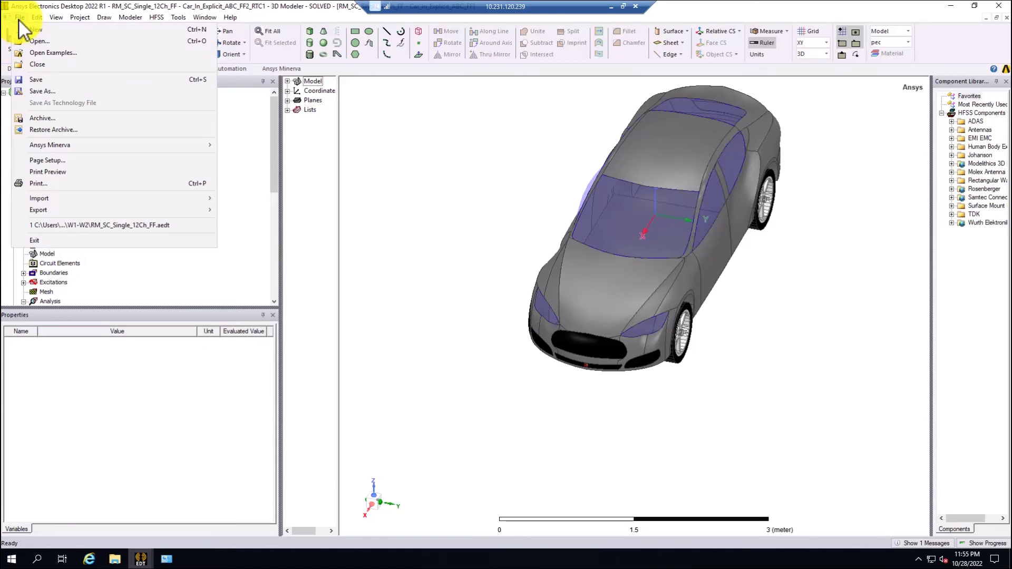
click(43, 118)
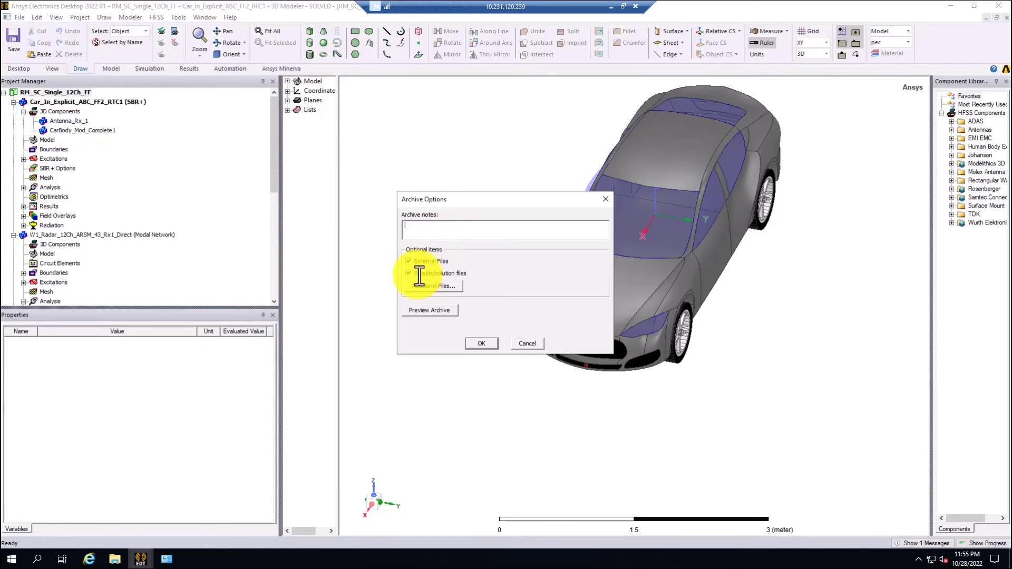
click(482, 343)
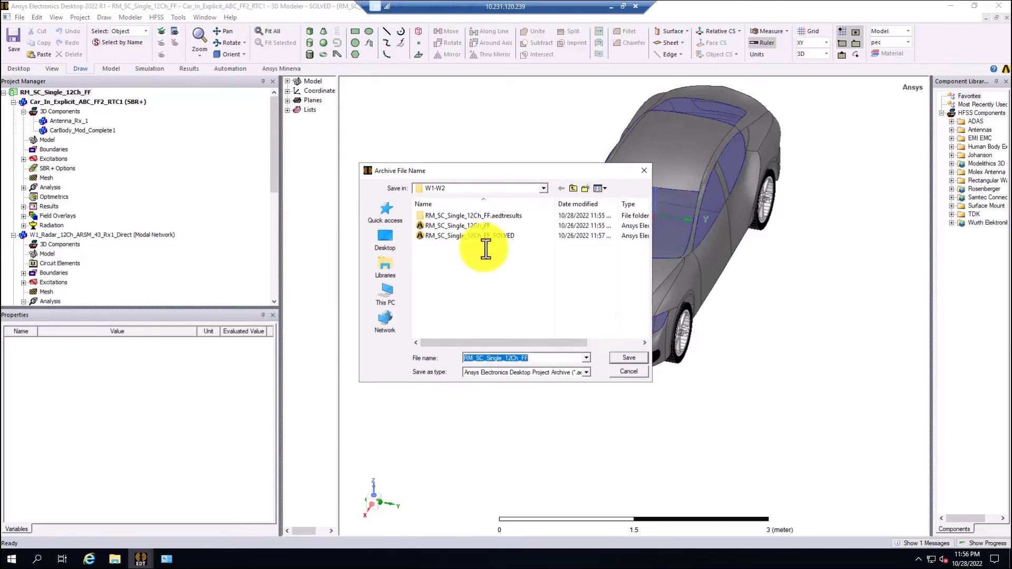
click(451, 235)
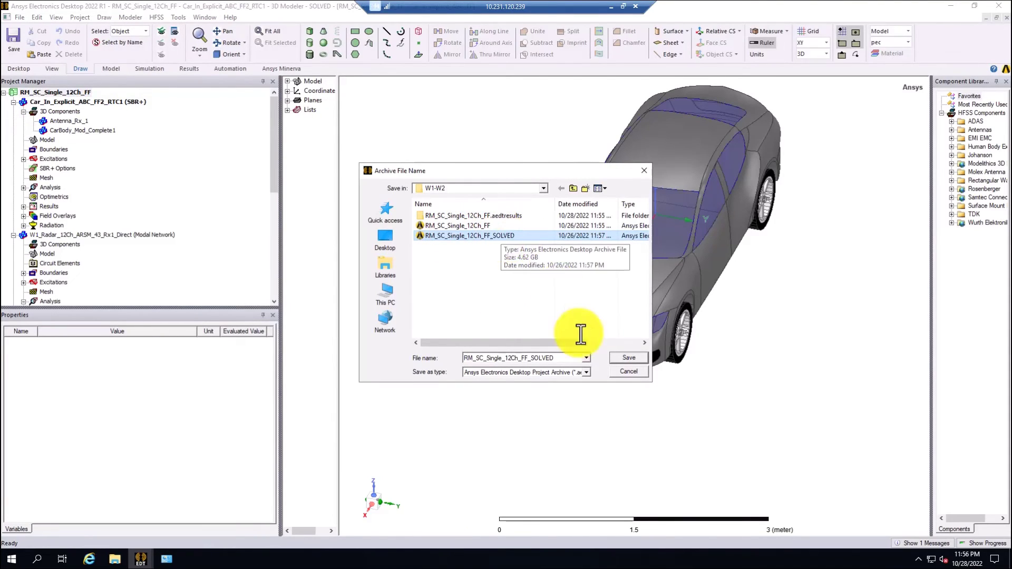
click(634, 360)
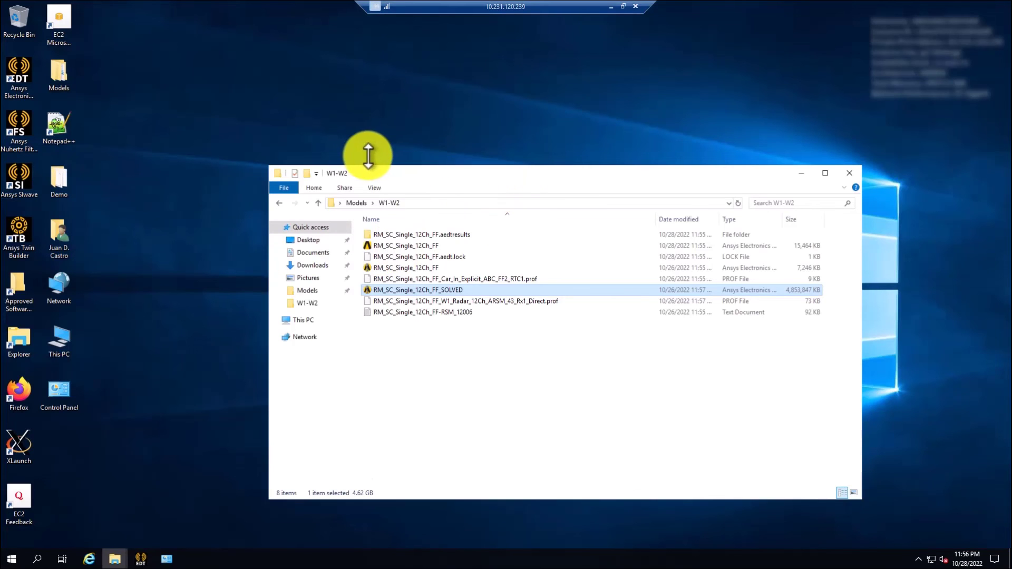
Step: Copy RM_SC_Single_12Ch_FF_SOLVED into the local Input_Files W1-W2 folder, replacing the older archive
drag(511, 174, 361, 147)
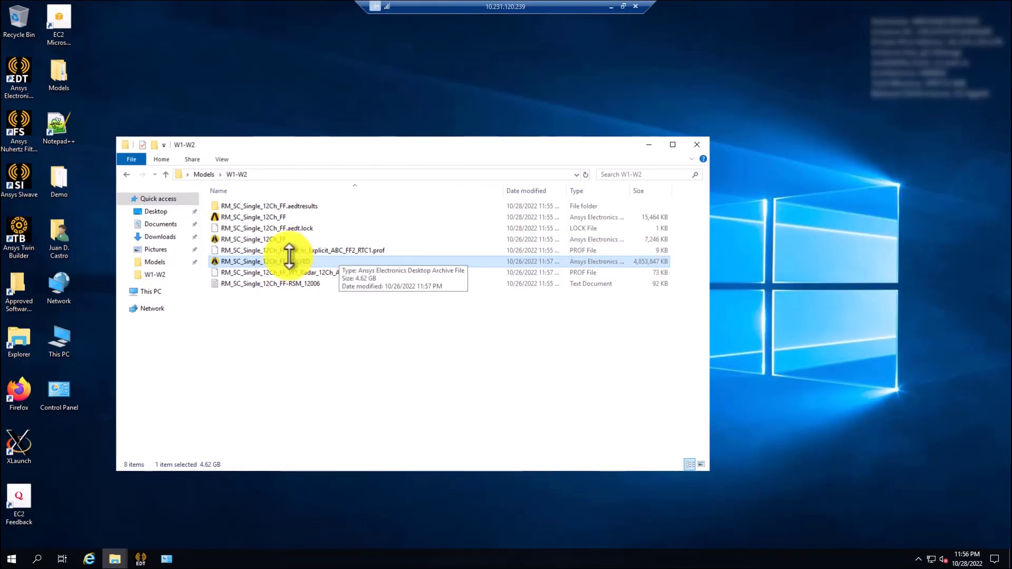
right_click(273, 261)
click(315, 371)
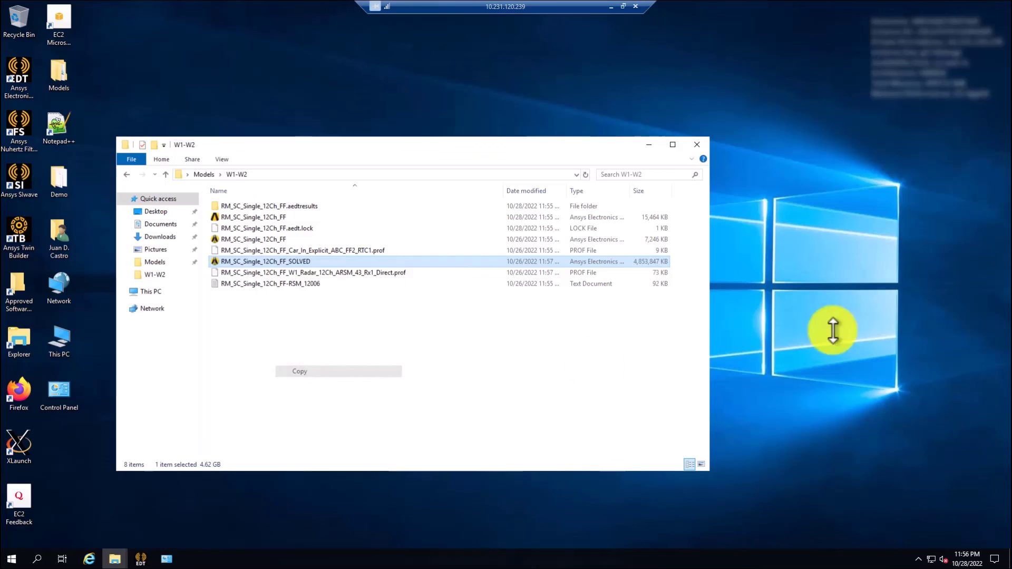
key(alt+Tab)
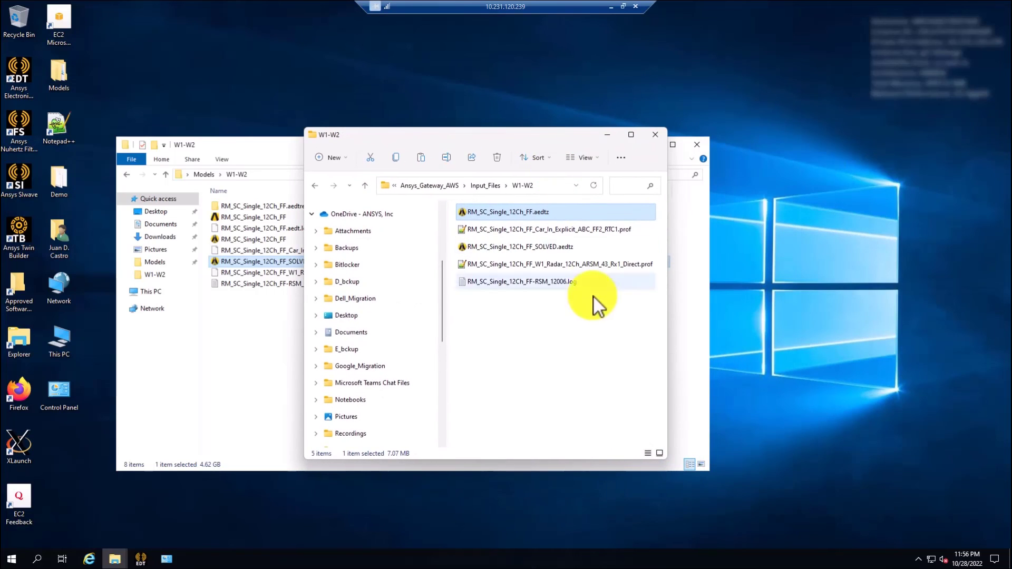
right_click(496, 343)
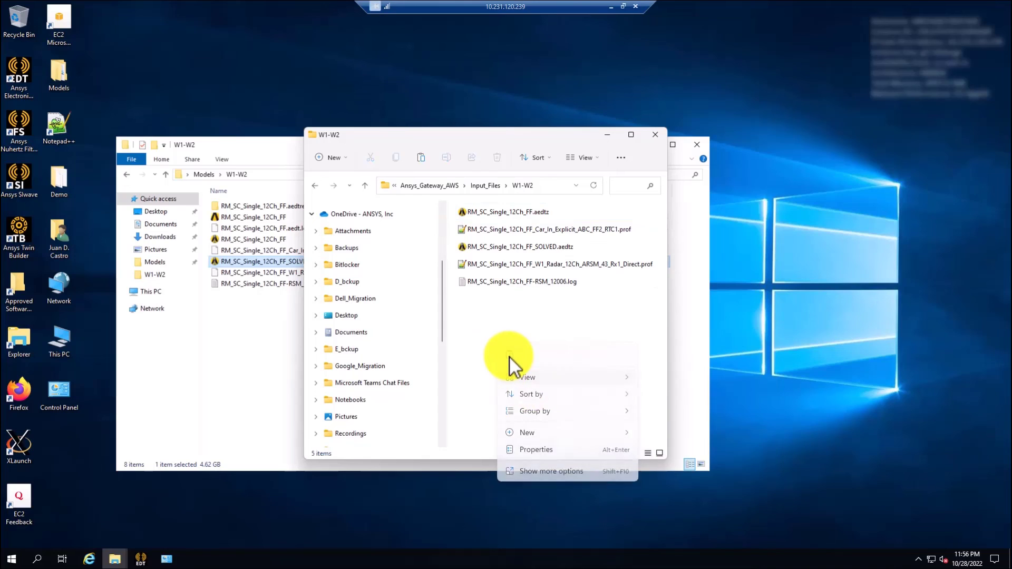
click(509, 356)
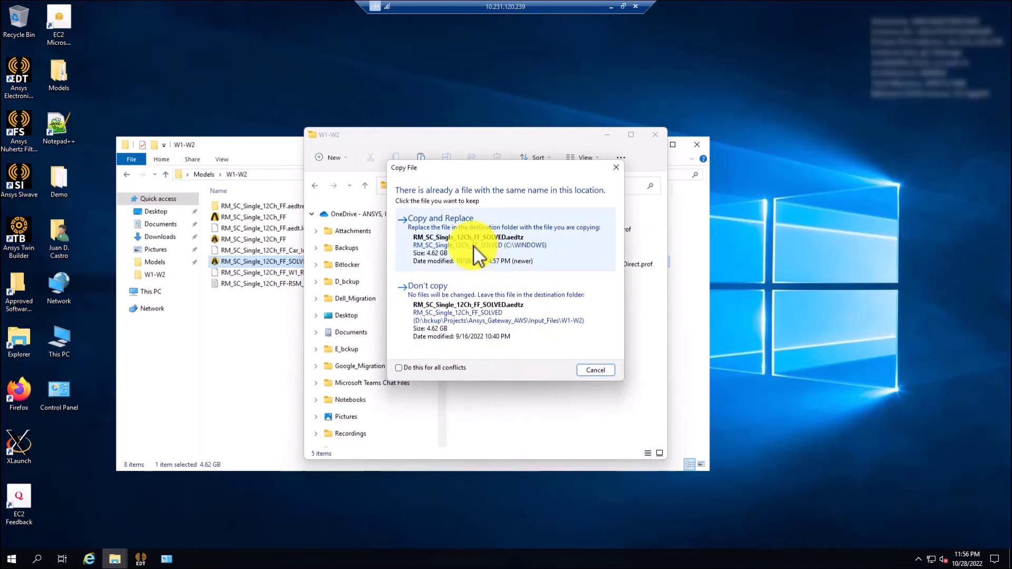
click(616, 169)
drag(603, 133, 793, 173)
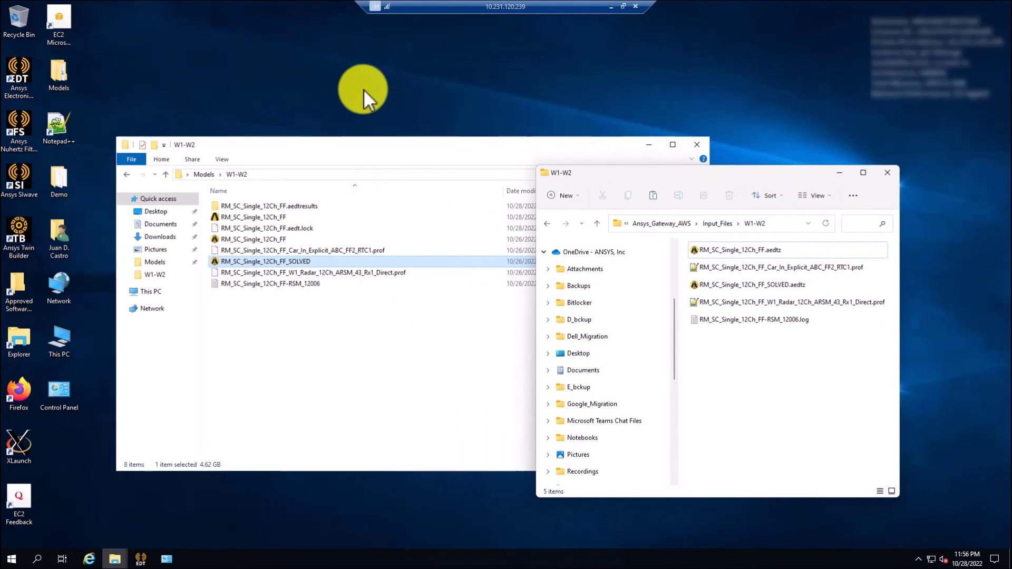